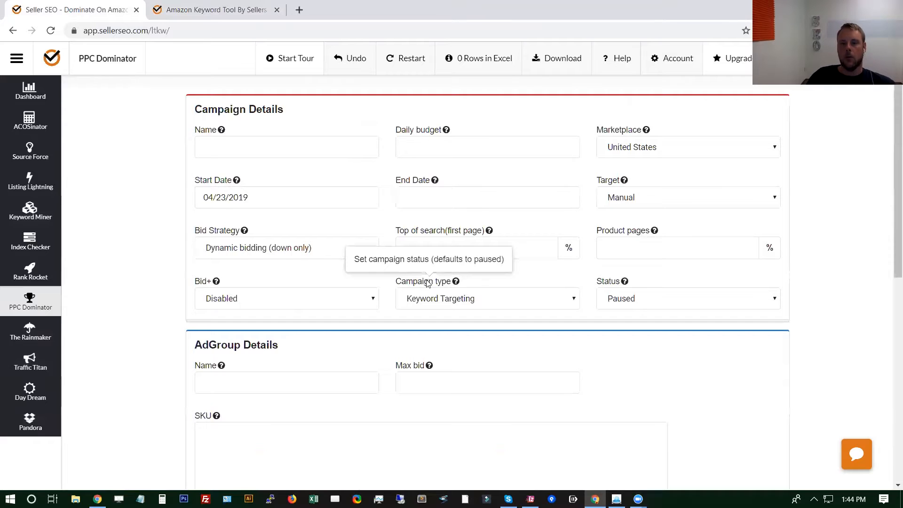
Step: Review the campaign creation form from the Campaign Details through the ad group section to the keyword list and match types
{"action": "scroll", "coordinate": [427, 281], "scroll_direction": "up", "scroll_amount": 20}
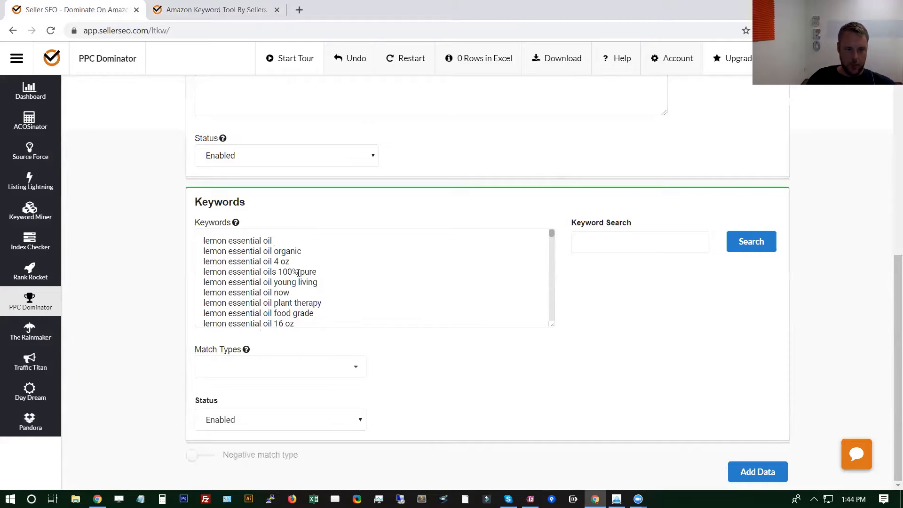
{"action": "scroll", "coordinate": [192, 247], "scroll_direction": "up", "scroll_amount": 1}
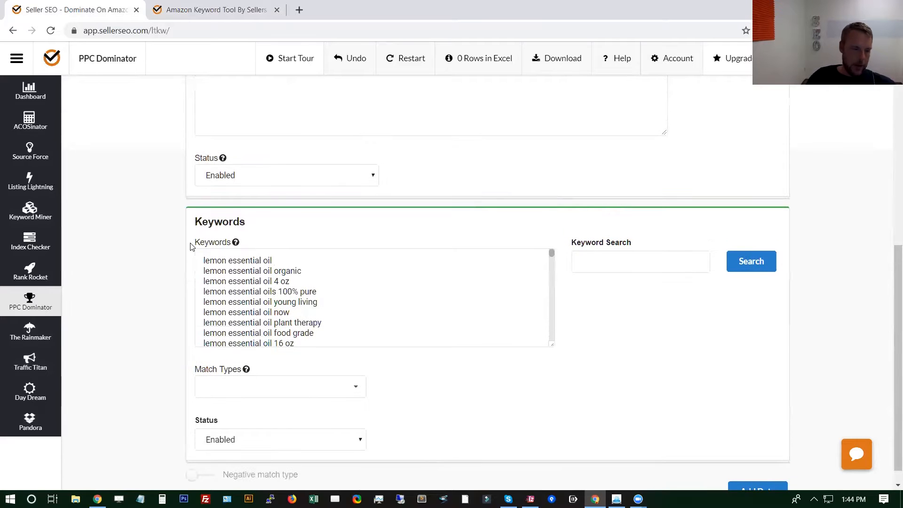
{"action": "scroll", "coordinate": [135, 229], "scroll_direction": "up", "scroll_amount": 8}
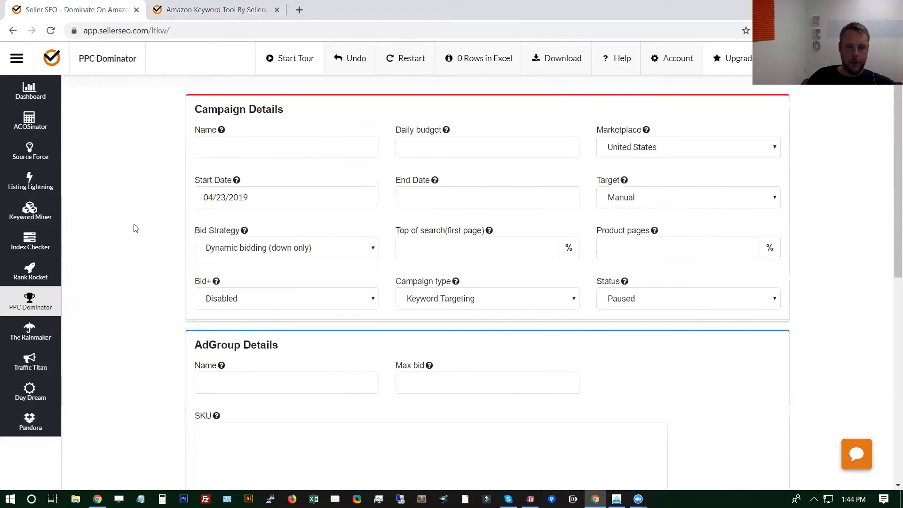
{"action": "scroll", "coordinate": [134, 227], "scroll_direction": "down", "scroll_amount": 8}
{"action": "scroll", "coordinate": [431, 334], "scroll_direction": "up", "scroll_amount": 1}
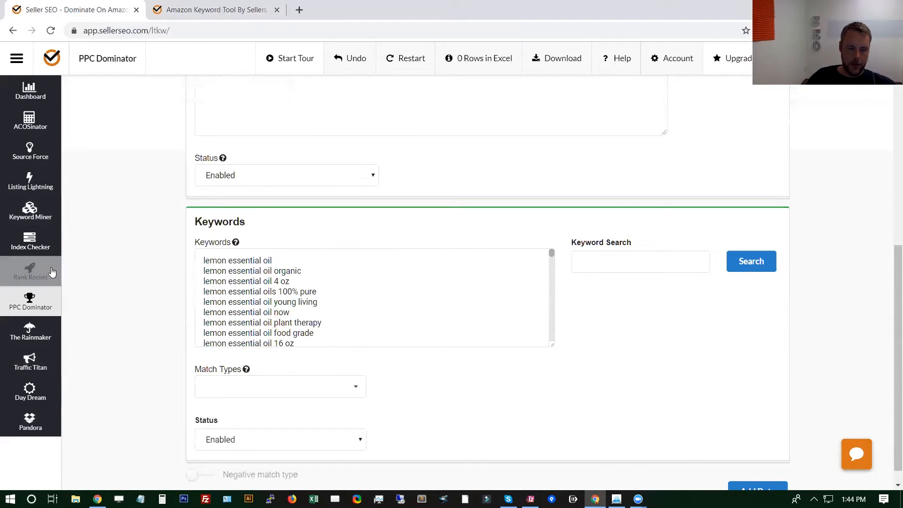
{"action": "scroll", "coordinate": [147, 194], "scroll_direction": "up", "scroll_amount": 8}
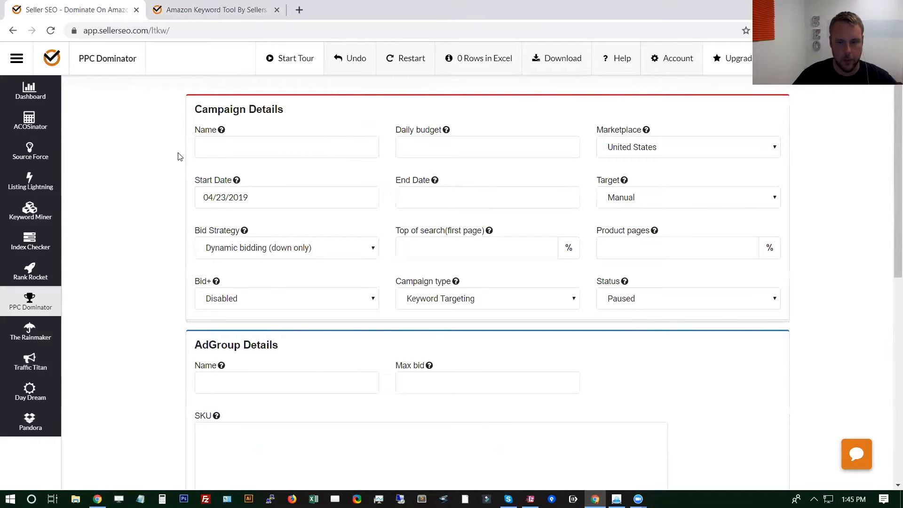
{"action": "scroll", "coordinate": [253, 292], "scroll_direction": "down", "scroll_amount": 10}
{"action": "scroll", "coordinate": [237, 319], "scroll_direction": "up", "scroll_amount": 1}
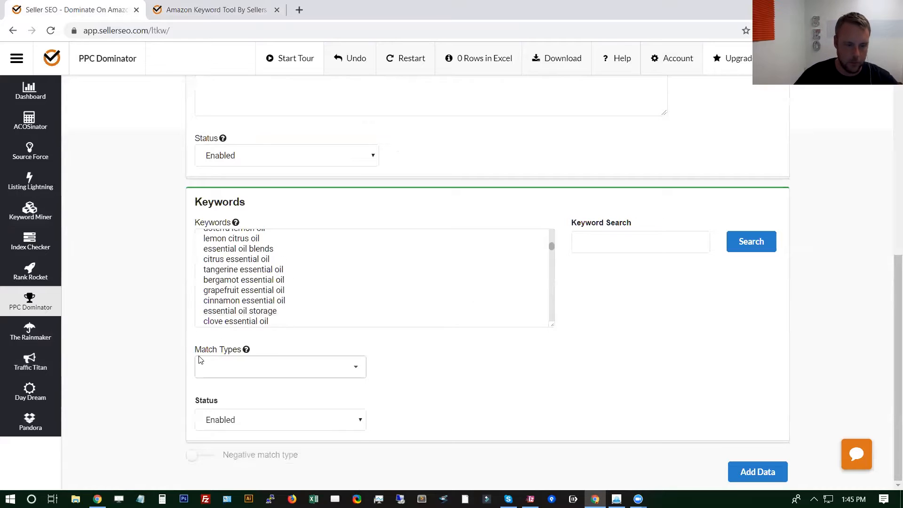
{"action": "scroll", "coordinate": [187, 355], "scroll_direction": "up", "scroll_amount": 7}
{"action": "scroll", "coordinate": [187, 355], "scroll_direction": "up", "scroll_amount": 2}
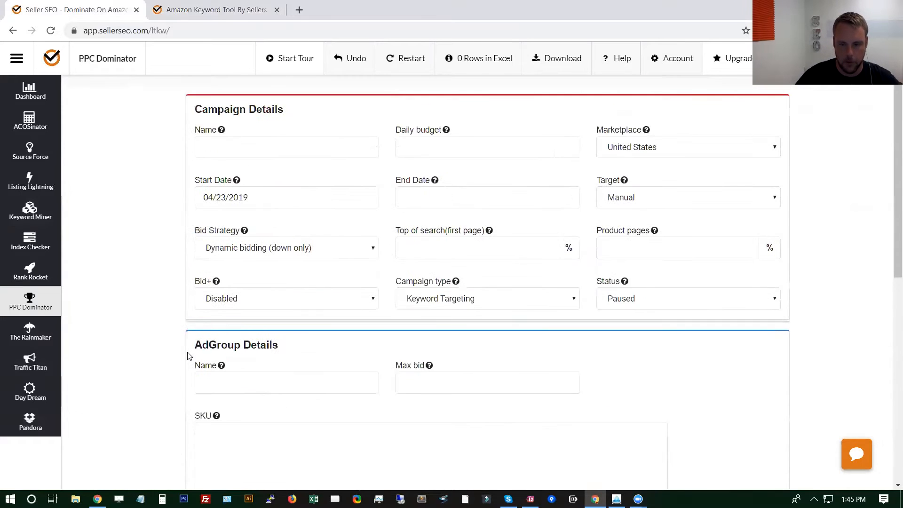
Step: Name the campaign "Campaign 1 - Keyword - Manual"
{"action": "left_click", "coordinate": [307, 144]}
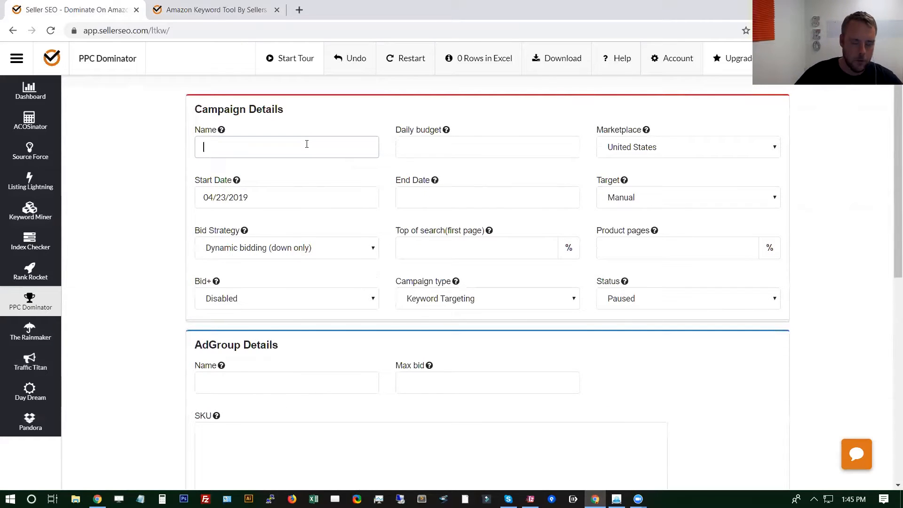
{"action": "type", "text": "Campa"}
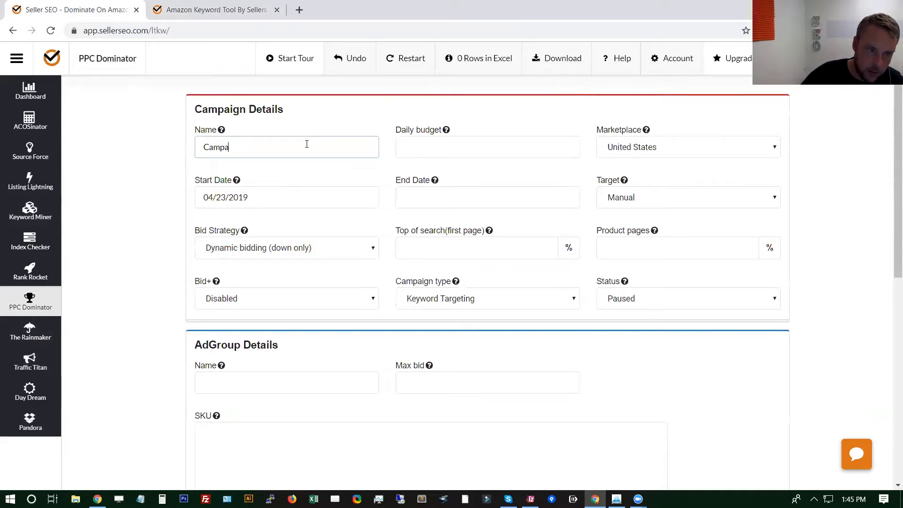
{"action": "type", "text": "ign 1"}
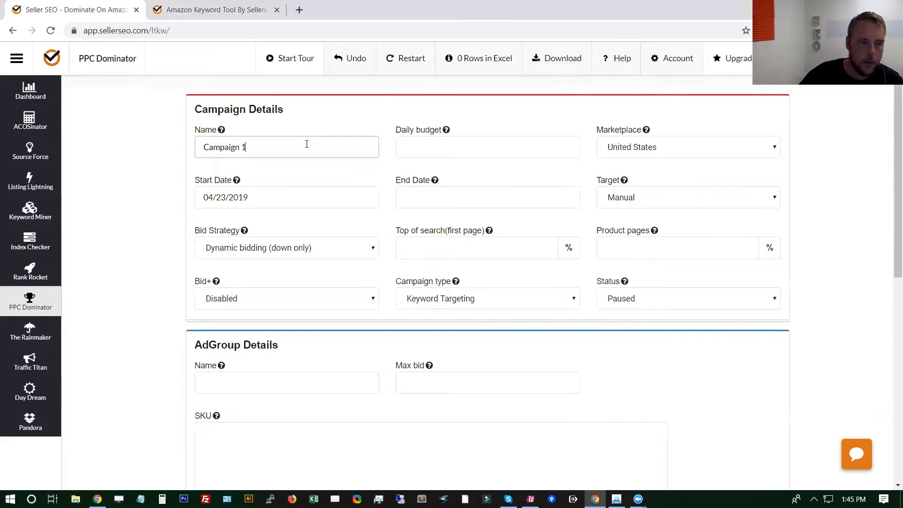
{"action": "key", "text": "ctrl+a"}
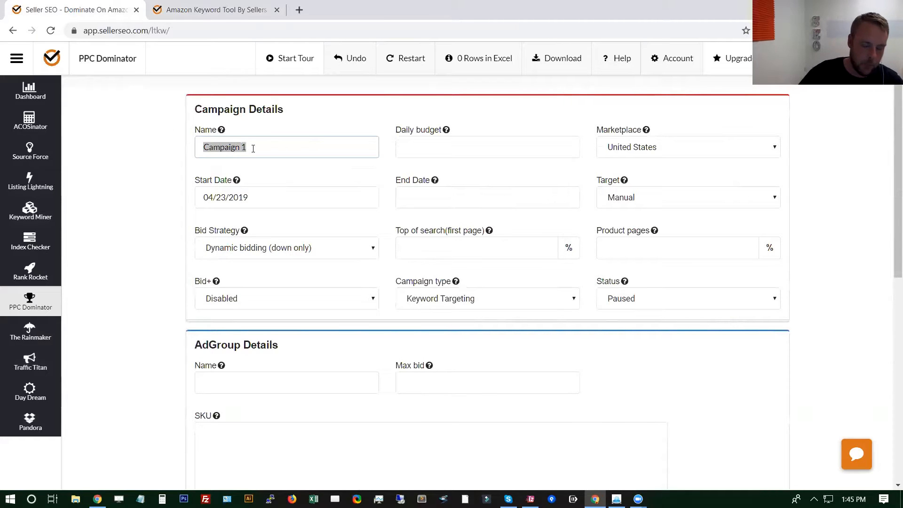
{"action": "left_click", "coordinate": [253, 149]}
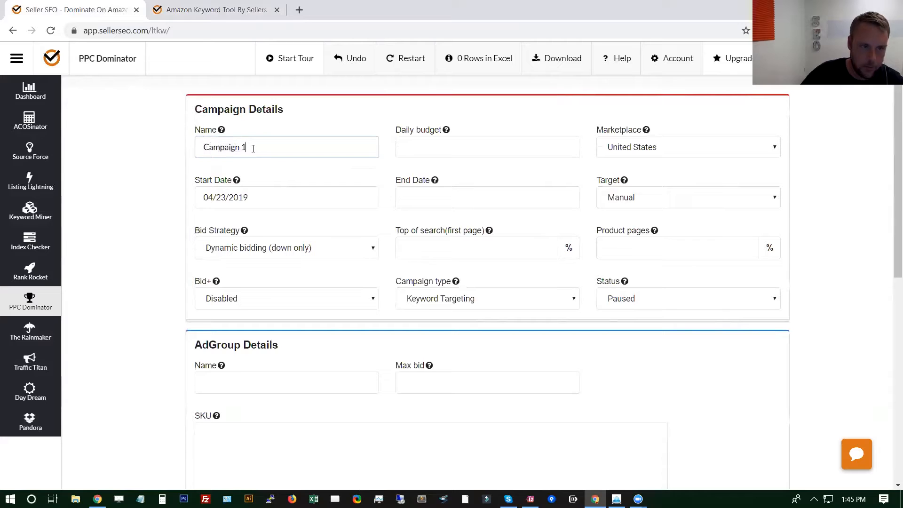
{"action": "type", "text": "- K"}
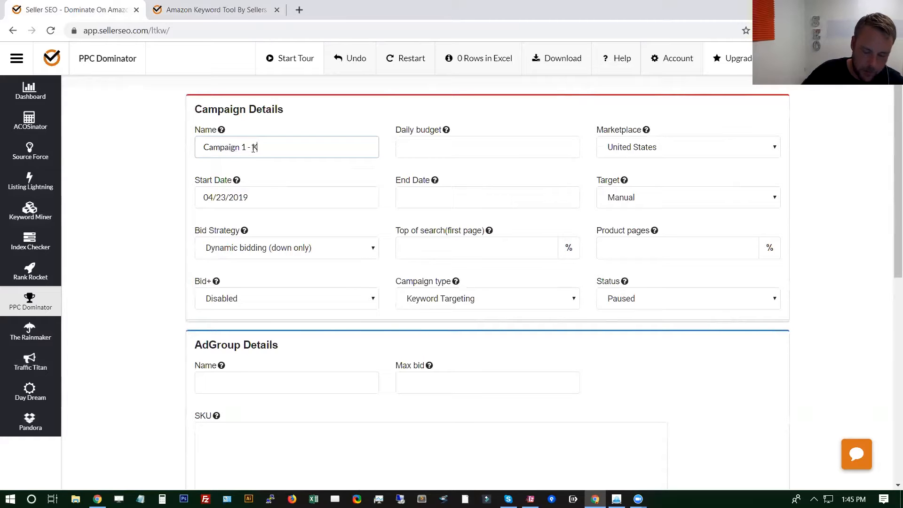
{"action": "type", "text": "eyword - Manual"}
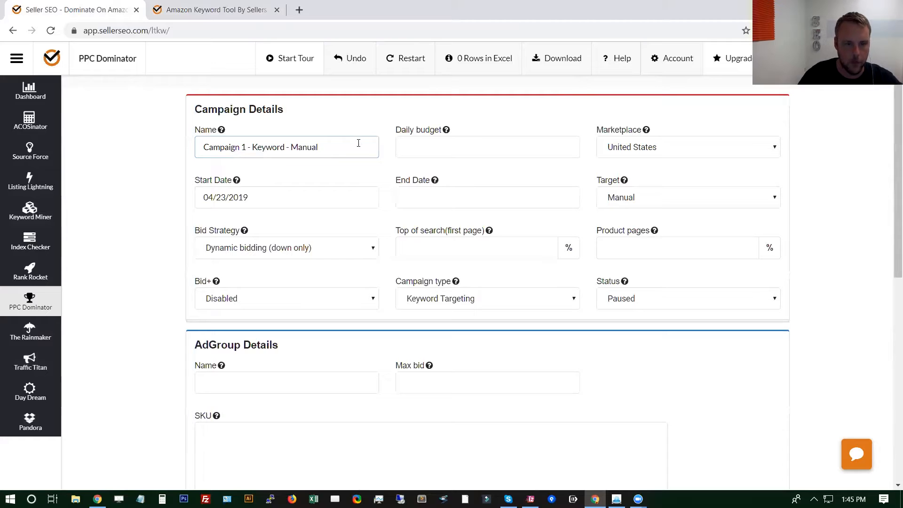
{"action": "left_click", "coordinate": [157, 128]}
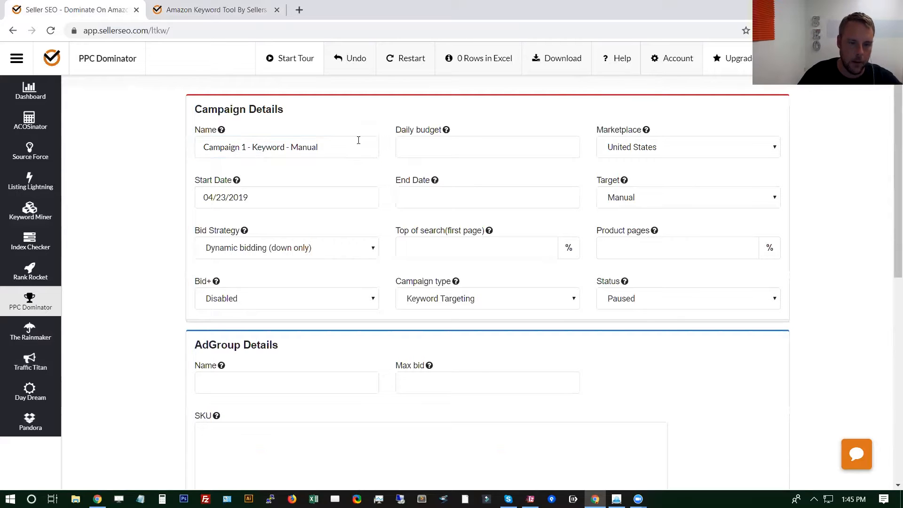
{"action": "left_click_drag", "start_coordinate": [350, 148], "coordinate": [177, 143]}
{"action": "left_click", "coordinate": [178, 144]}
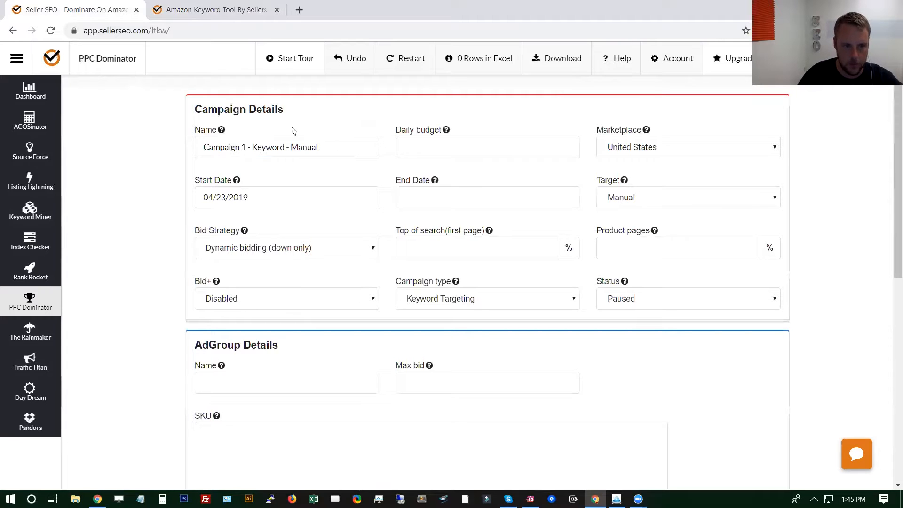
Step: Set the campaign's daily budget to 200
{"action": "left_click", "coordinate": [404, 146]}
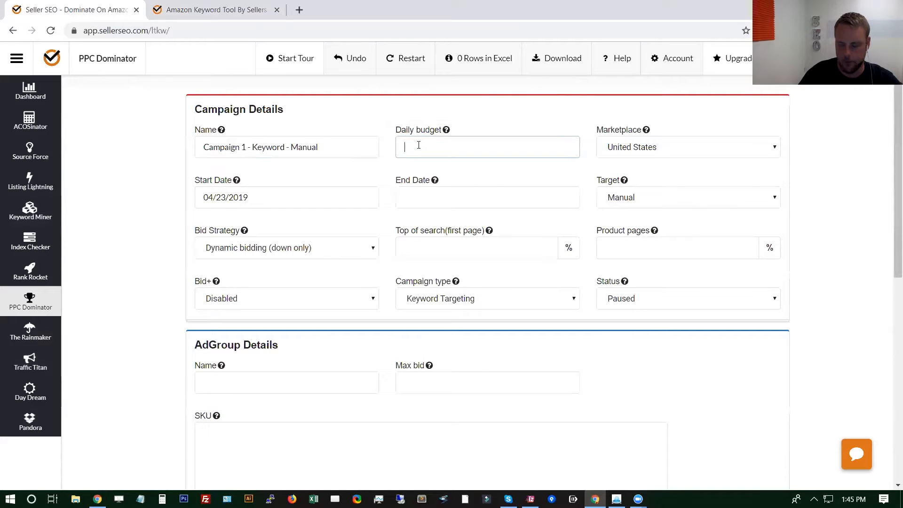
{"action": "type", "text": "100"}
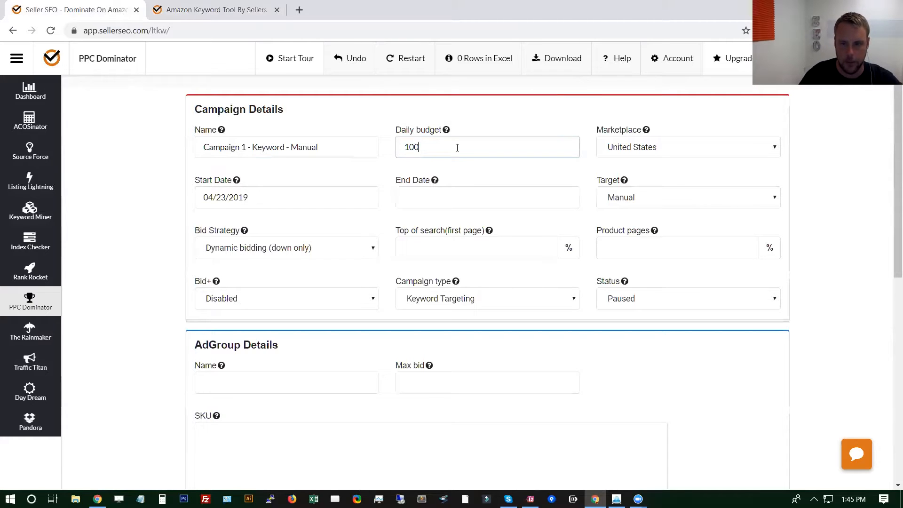
{"action": "double_click", "coordinate": [458, 141]}
{"action": "type", "text": "200"}
{"action": "left_click", "coordinate": [601, 112]}
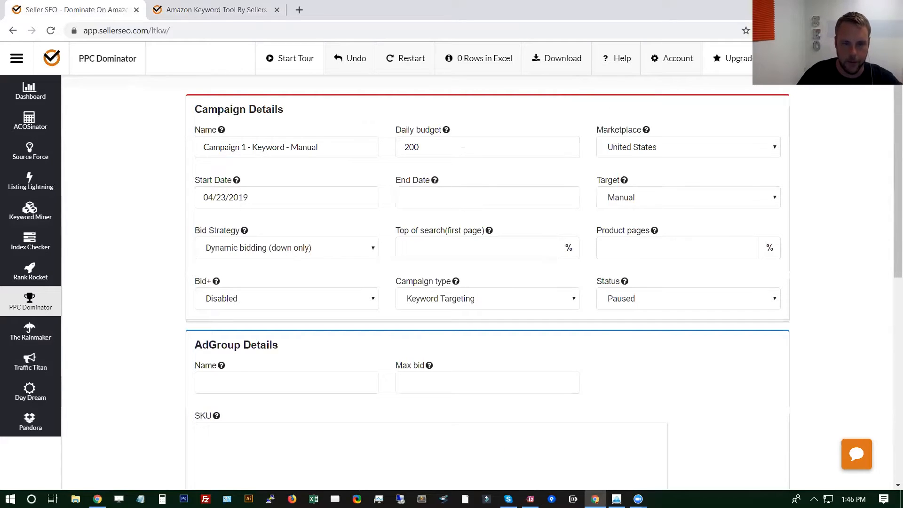
Step: Check the marketplace, end date and target choices, keeping United States, a blank end date and Manual
{"action": "right_click", "coordinate": [712, 150]}
{"action": "left_click", "coordinate": [693, 156]}
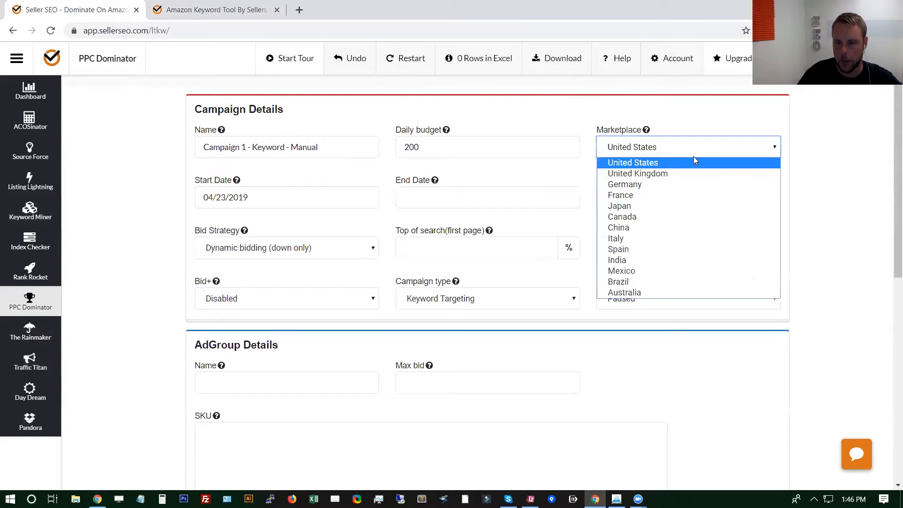
{"action": "left_click", "coordinate": [809, 127]}
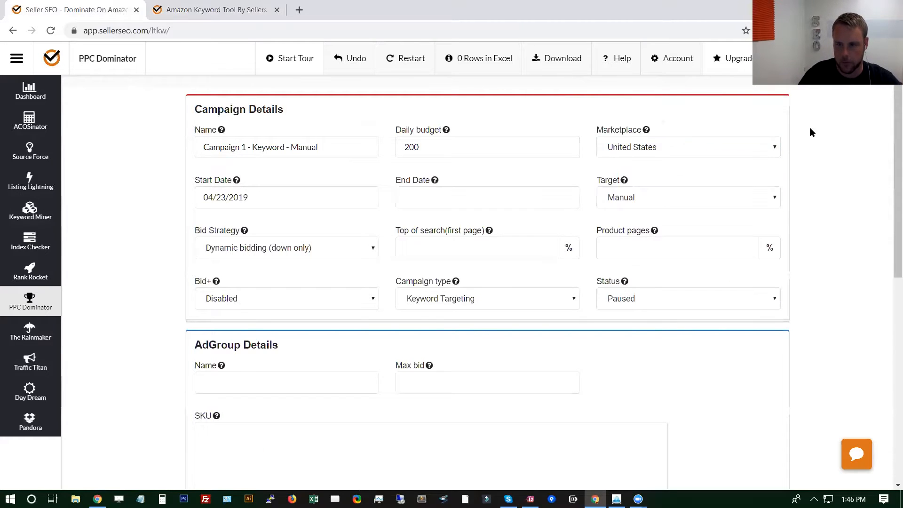
{"action": "scroll", "coordinate": [530, 178], "scroll_direction": "down", "scroll_amount": 1}
{"action": "scroll", "coordinate": [530, 178], "scroll_direction": "down", "scroll_amount": 1}
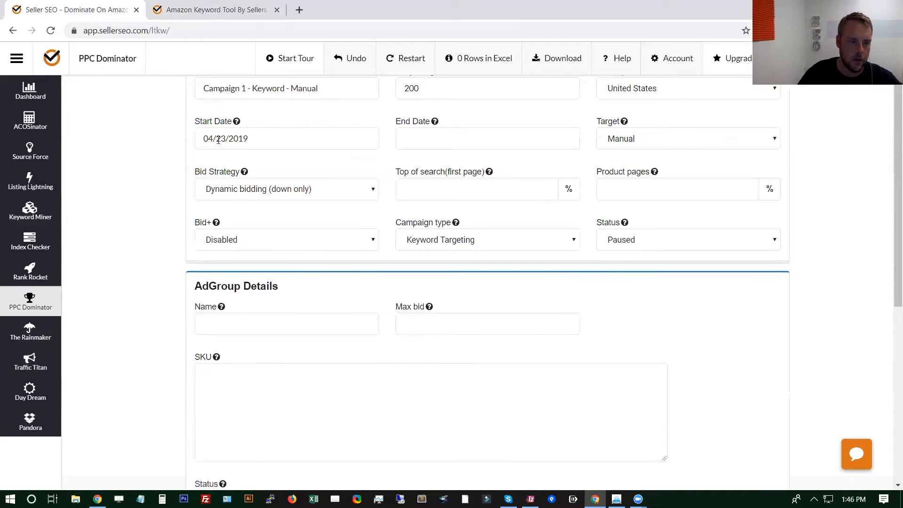
{"action": "left_click", "coordinate": [451, 139]}
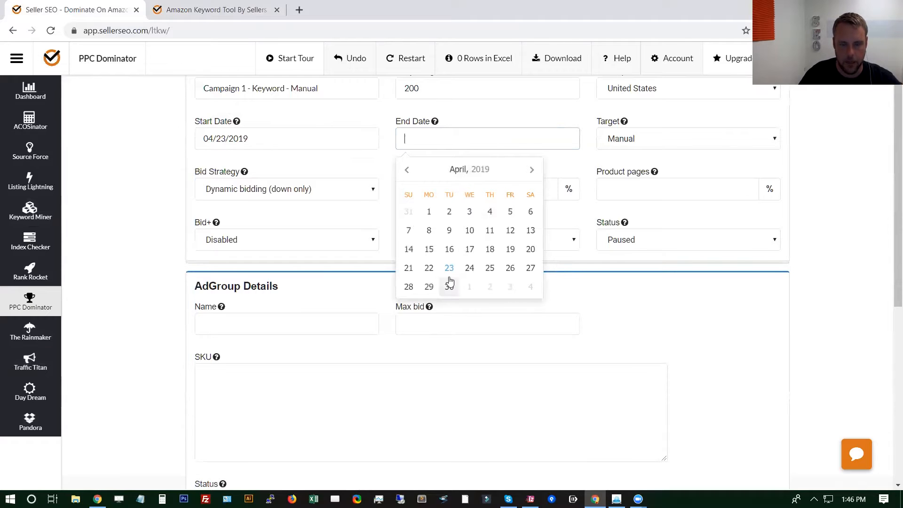
{"action": "left_click", "coordinate": [863, 143]}
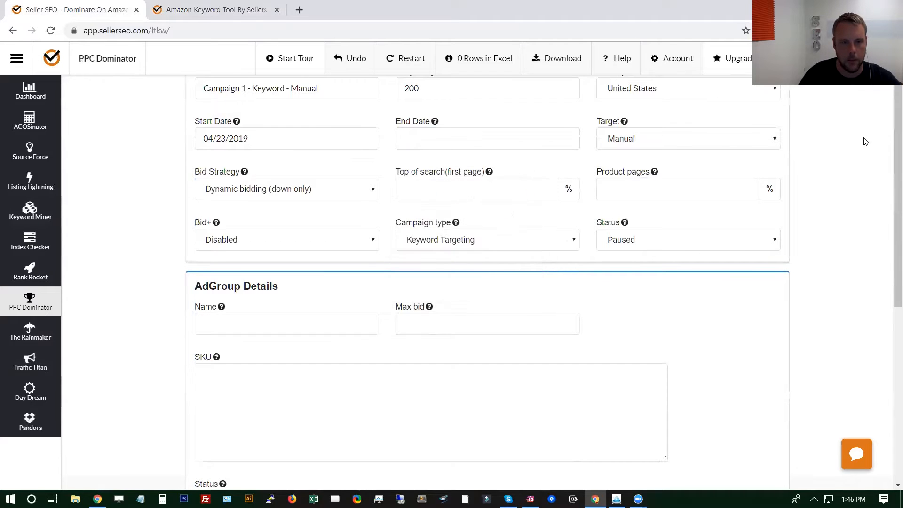
{"action": "left_click", "coordinate": [647, 135]}
{"action": "left_click", "coordinate": [648, 135]}
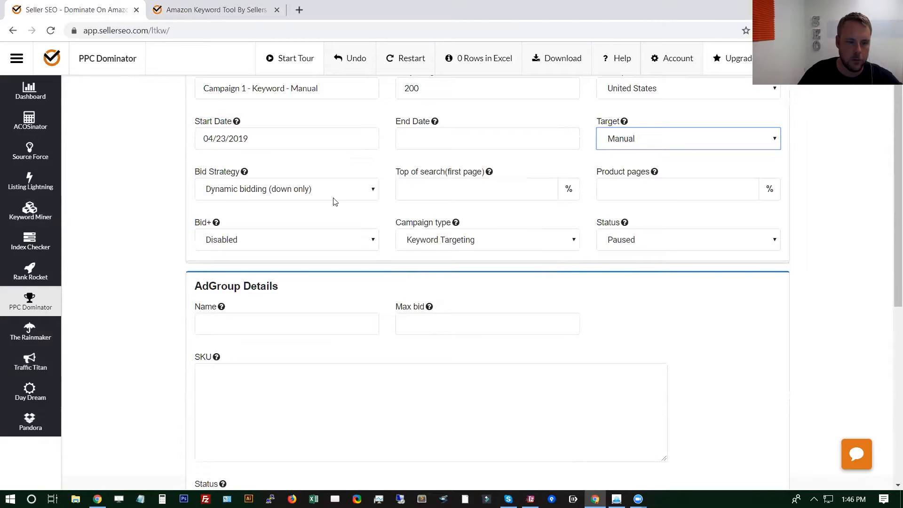
Step: Try the Dynamic bidding (up and down) bid strategy and return to Dynamic bidding (down only)
{"action": "left_click", "coordinate": [304, 191]}
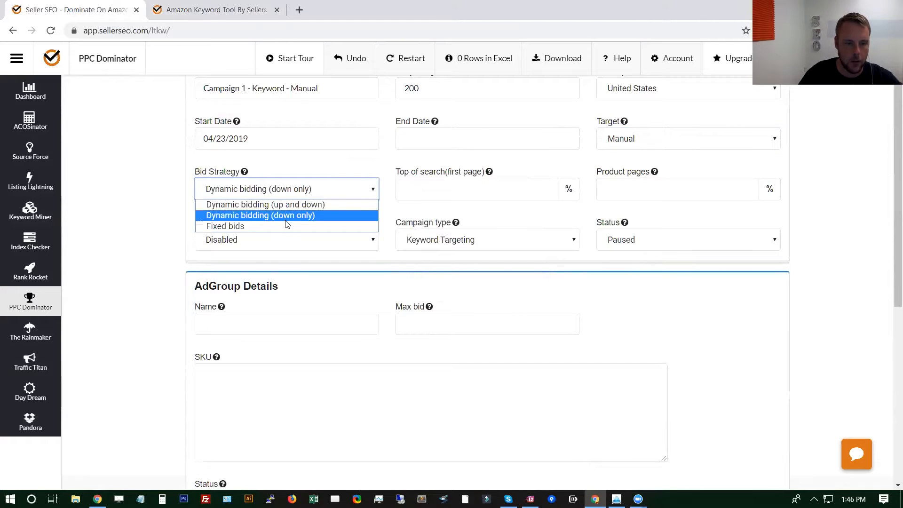
{"action": "left_click", "coordinate": [288, 215]}
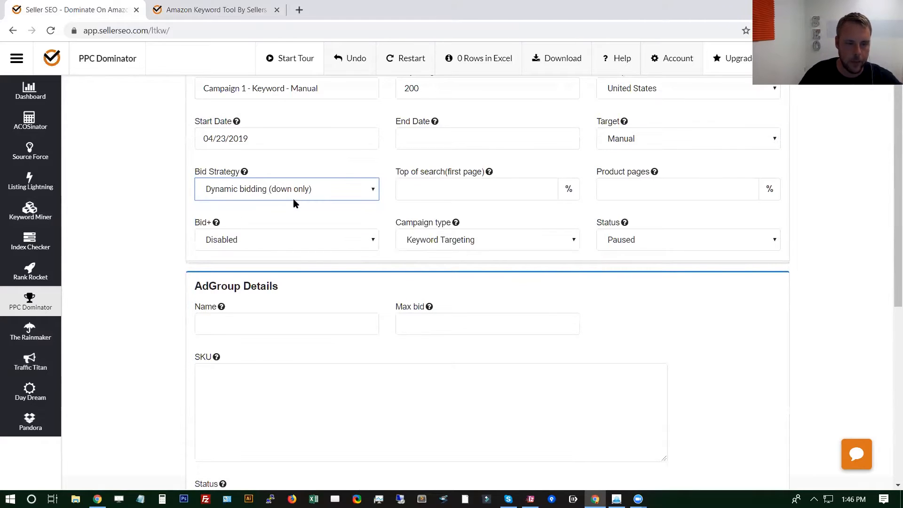
{"action": "left_click", "coordinate": [341, 190]}
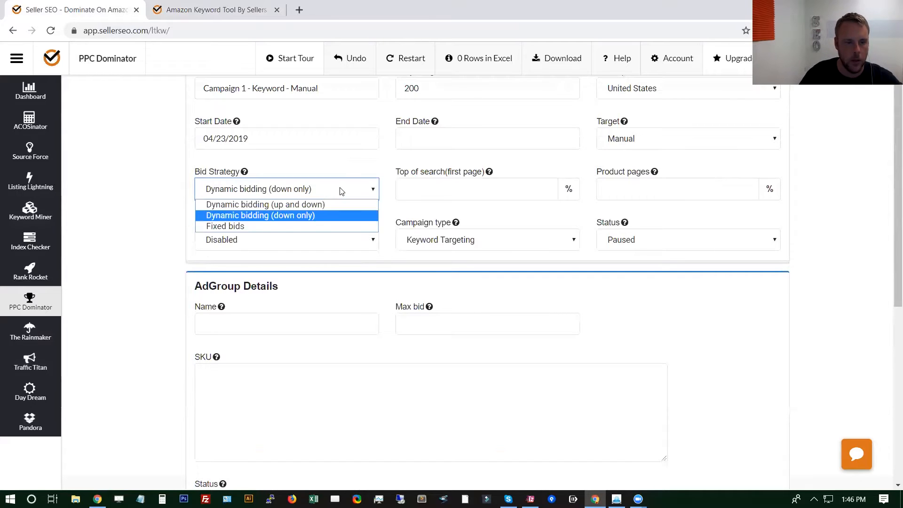
{"action": "left_click", "coordinate": [277, 195]}
{"action": "left_click", "coordinate": [278, 190]}
{"action": "left_click", "coordinate": [284, 205]}
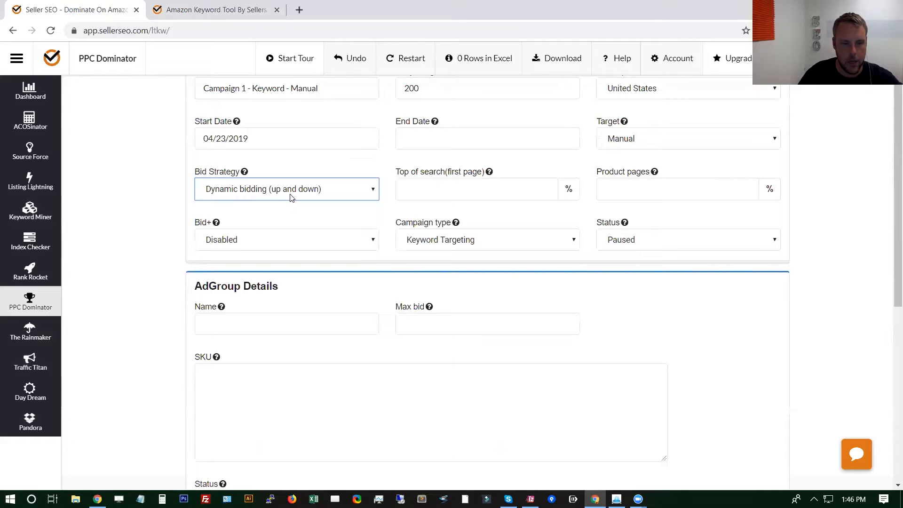
{"action": "left_click", "coordinate": [291, 197]}
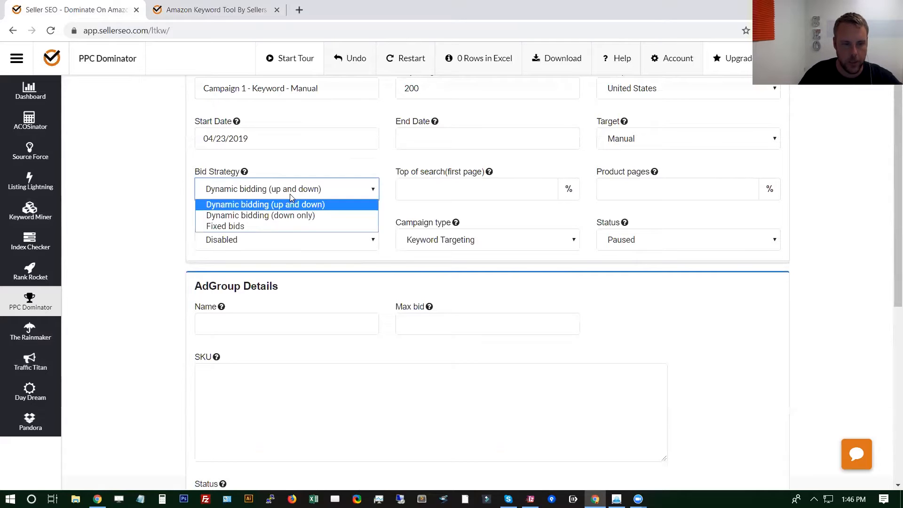
{"action": "left_click", "coordinate": [303, 217]}
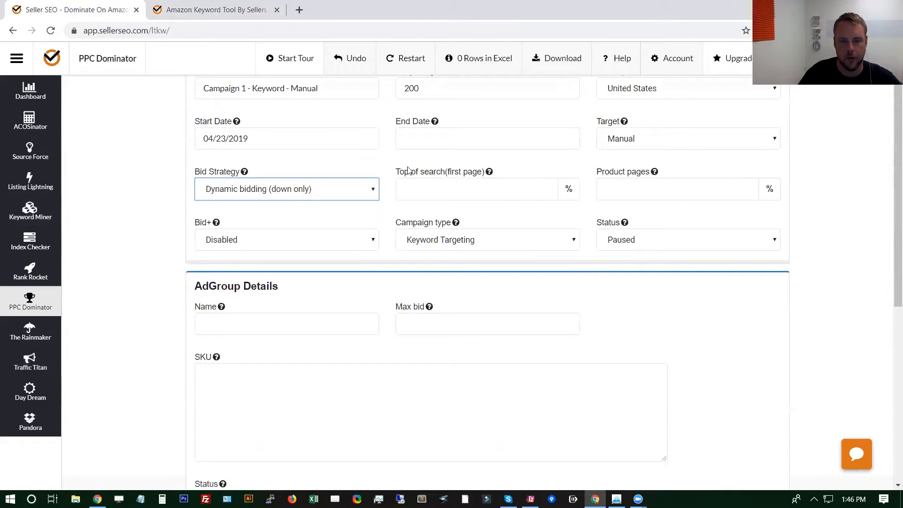
Step: Set the campaign's Top of search (first page) bid adjustment to 50%
{"action": "left_click", "coordinate": [492, 190]}
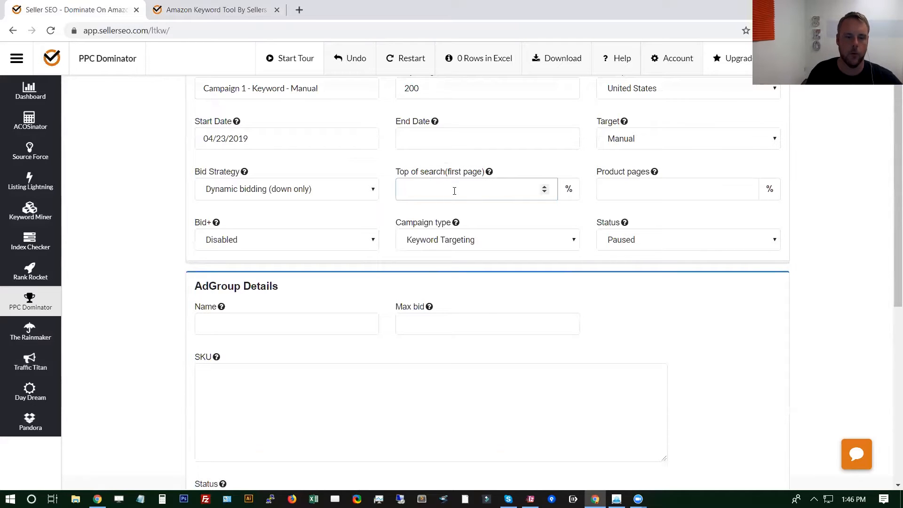
{"action": "type", "text": "50"}
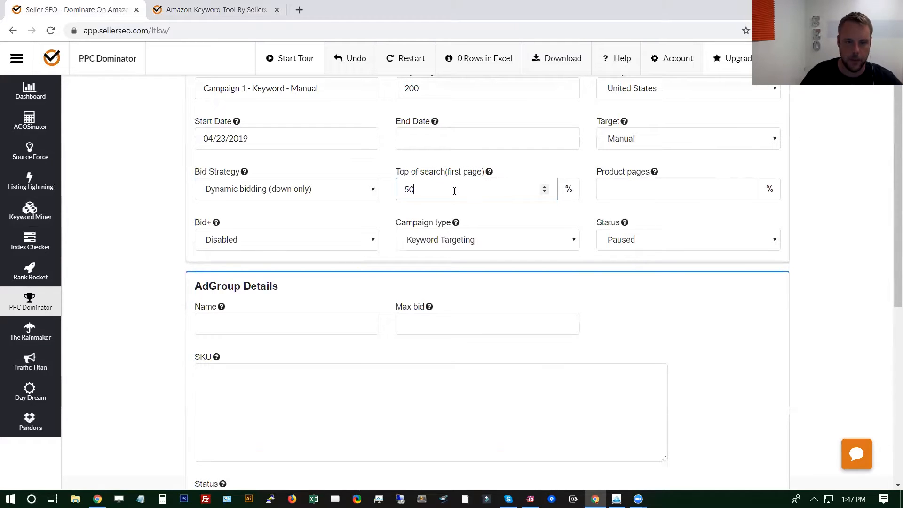
{"action": "left_click", "coordinate": [548, 218]}
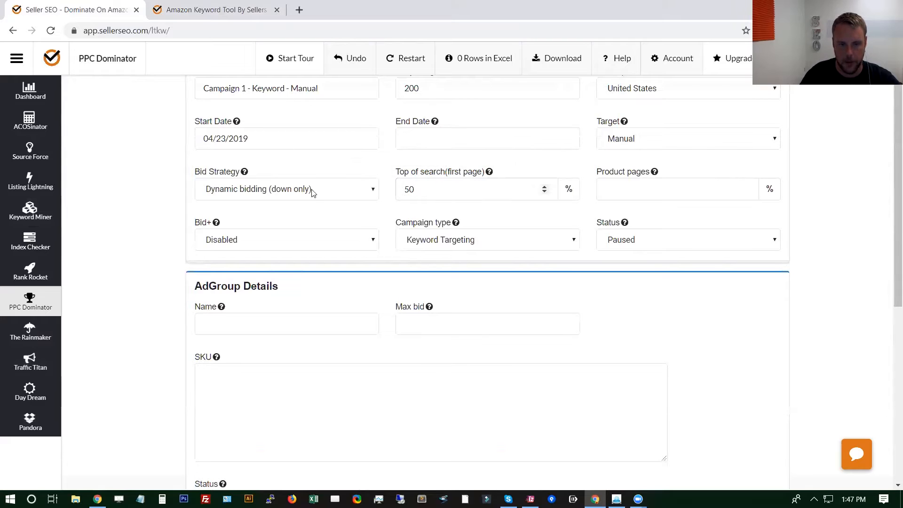
{"action": "left_click", "coordinate": [424, 185]}
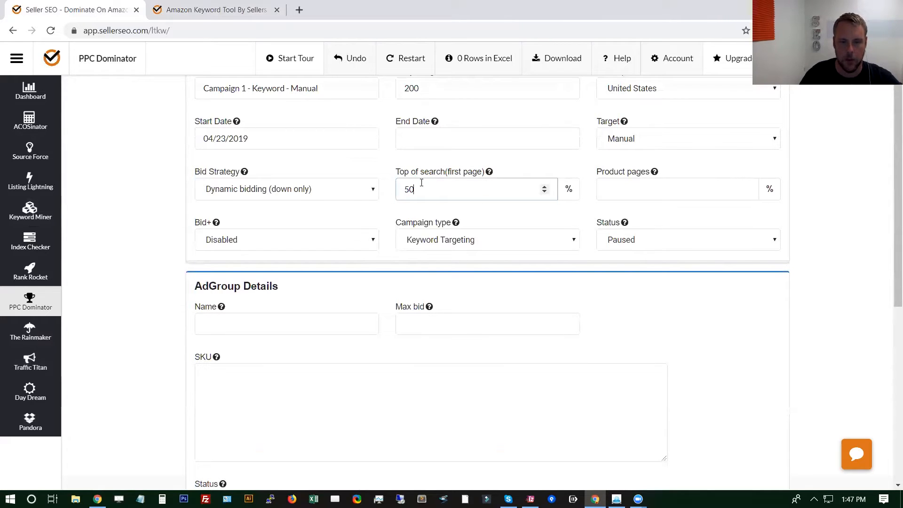
Step: Clear the campaign's Top of search (first page) bid adjustment and leave the Product pages adjustment blank
{"action": "double_click", "coordinate": [407, 200]}
{"action": "key", "text": "BackSpace"}
{"action": "left_click", "coordinate": [698, 191]}
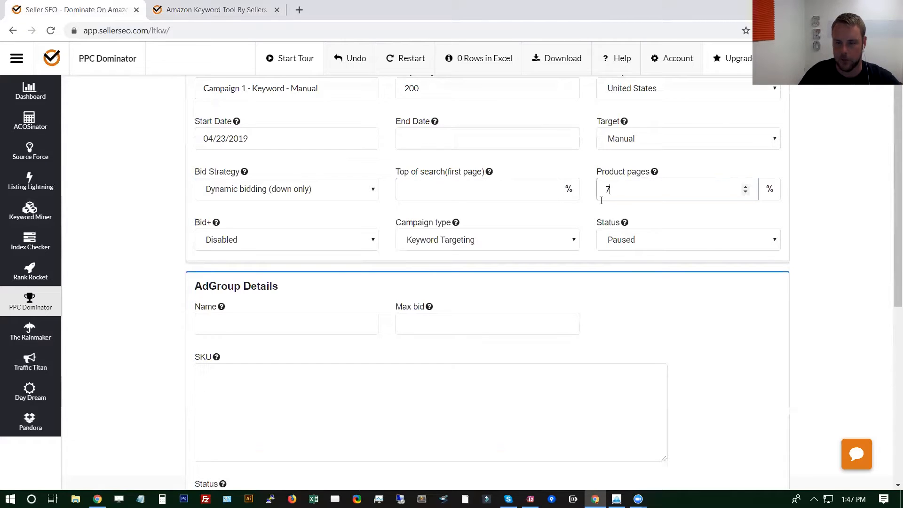
{"action": "key", "text": "BackSpace"}
{"action": "type", "text": "4"}
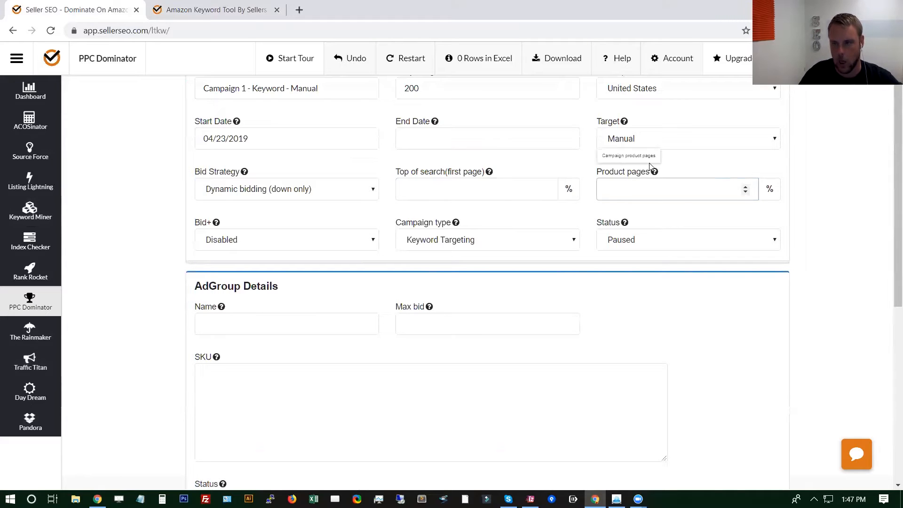
{"action": "left_click", "coordinate": [594, 178]}
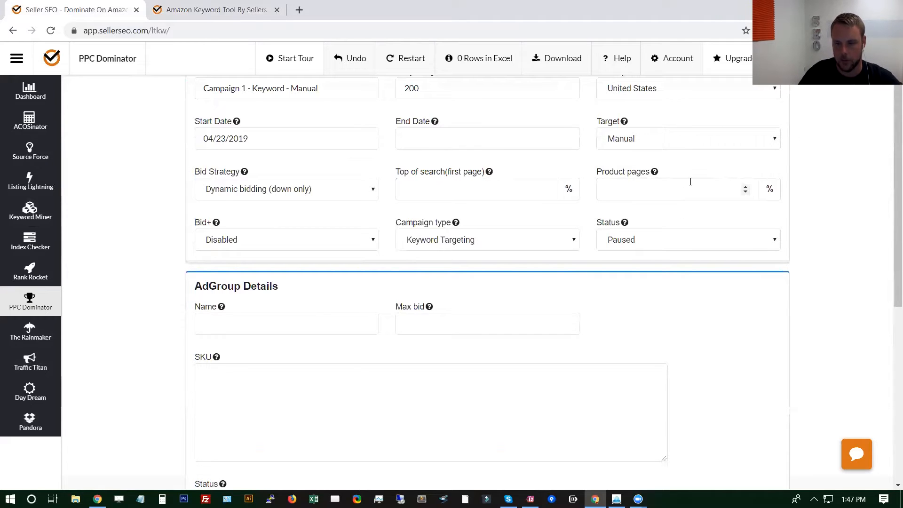
Step: Check the Bid+ and campaign type choices, keeping Disabled and Keyword Targeting
{"action": "scroll", "coordinate": [627, 221], "scroll_direction": "down", "scroll_amount": 1}
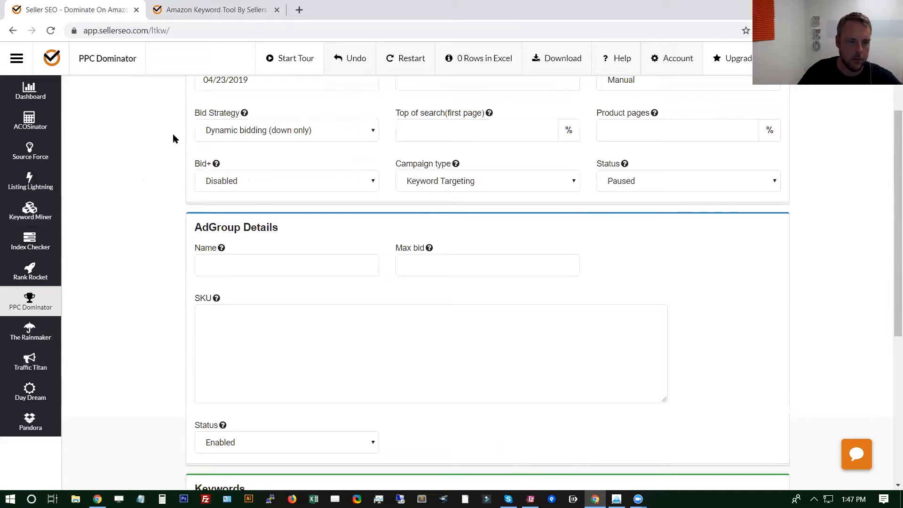
{"action": "left_click", "coordinate": [248, 184]}
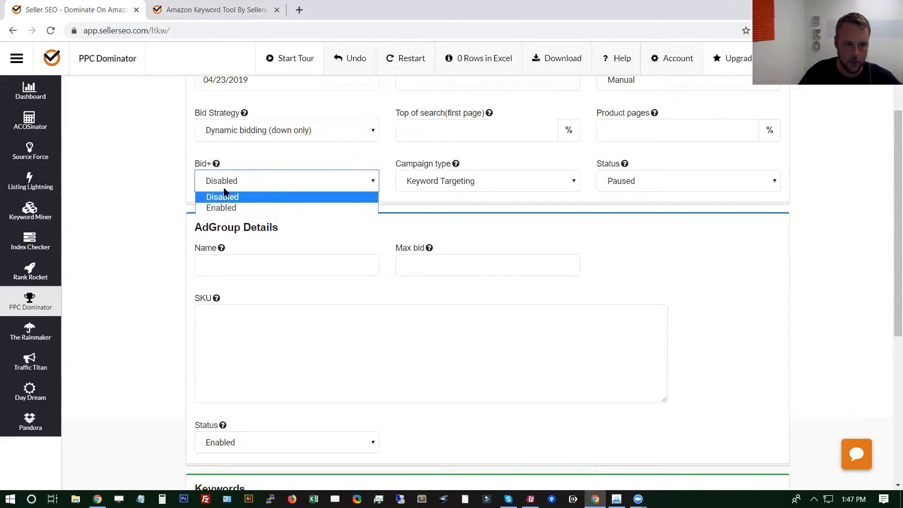
{"action": "left_click", "coordinate": [167, 157]}
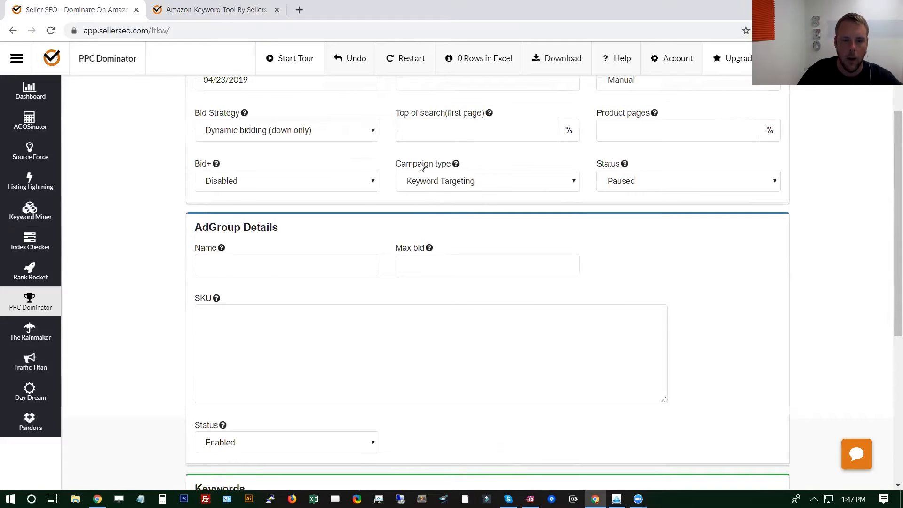
{"action": "left_click", "coordinate": [436, 183]}
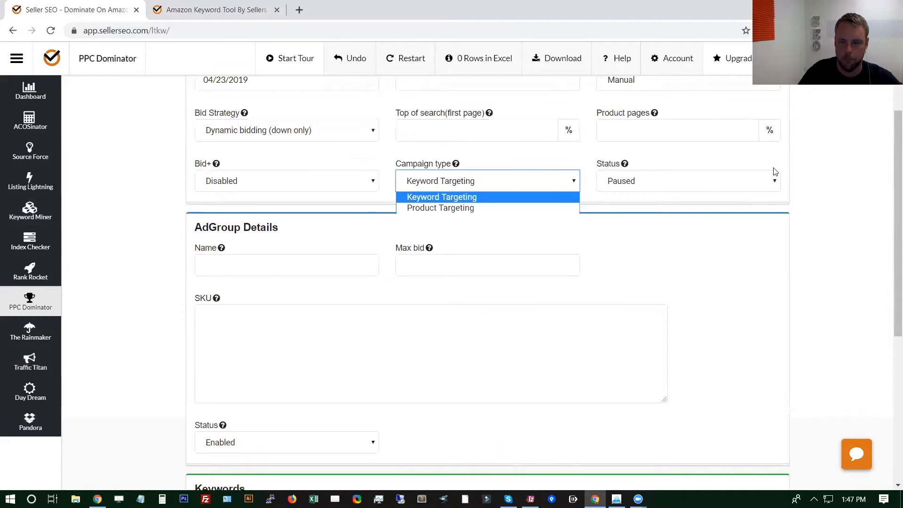
{"action": "left_click", "coordinate": [642, 168]}
Step: Set the campaign's status to Enabled
{"action": "left_click", "coordinate": [636, 182]}
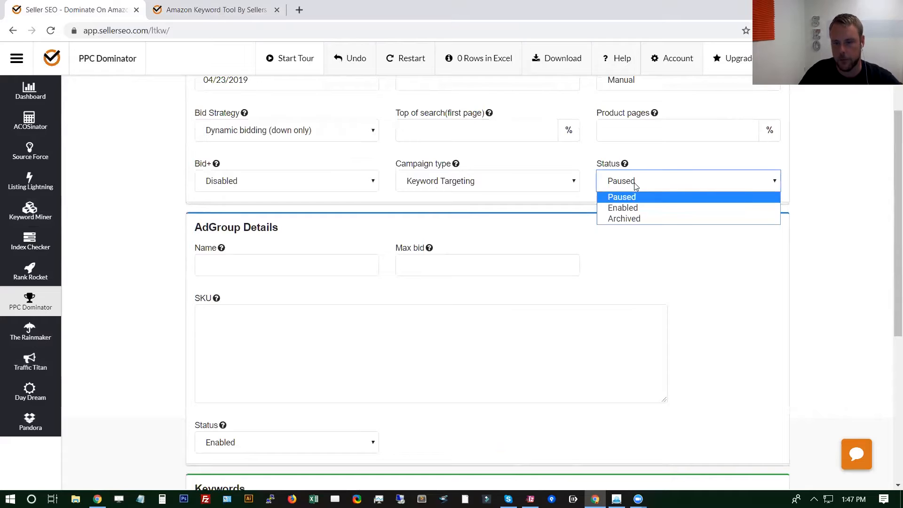
{"action": "left_click", "coordinate": [650, 161]}
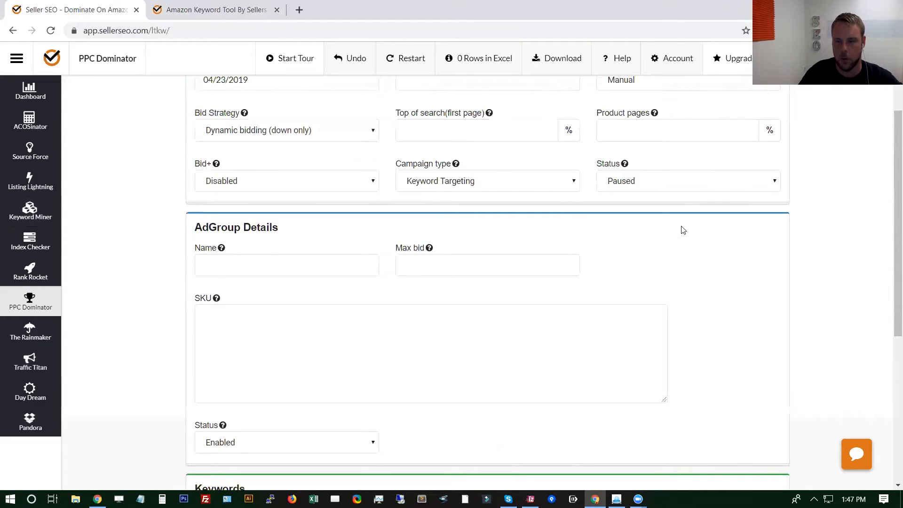
{"action": "left_click", "coordinate": [675, 183]}
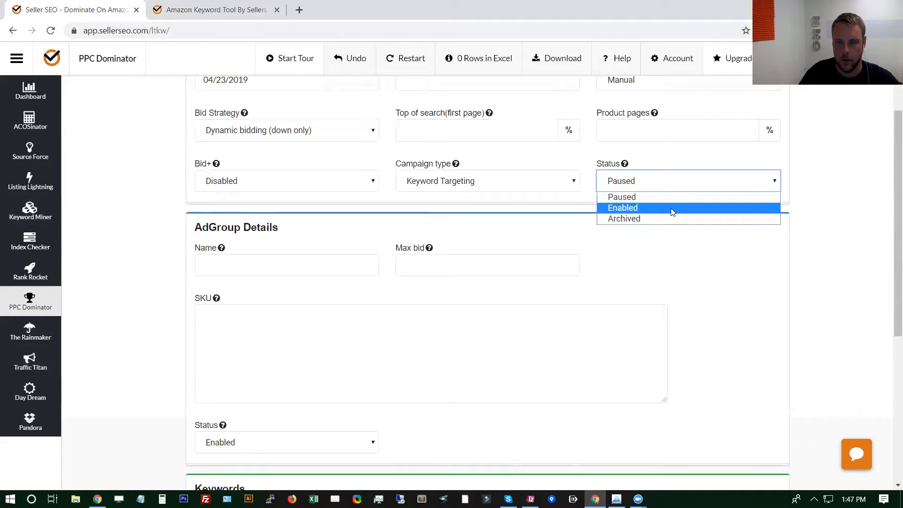
{"action": "left_click", "coordinate": [664, 273]}
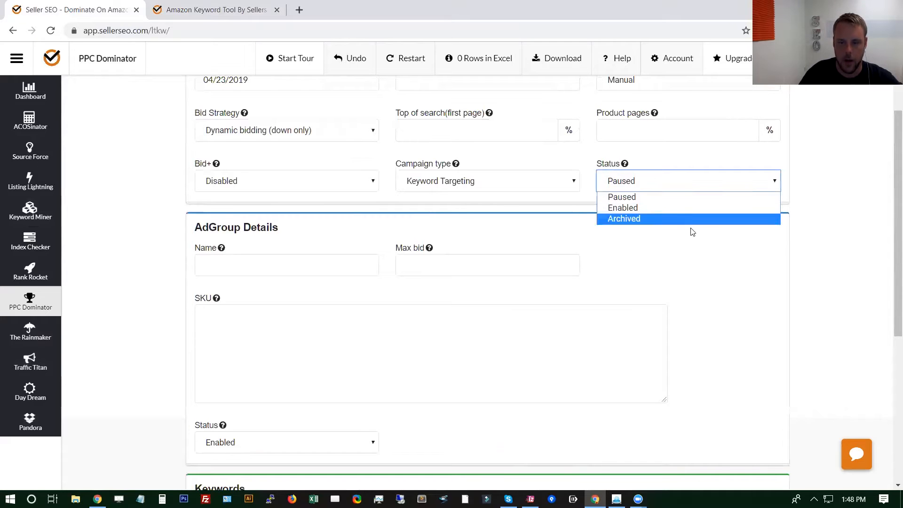
{"action": "left_click", "coordinate": [692, 212]}
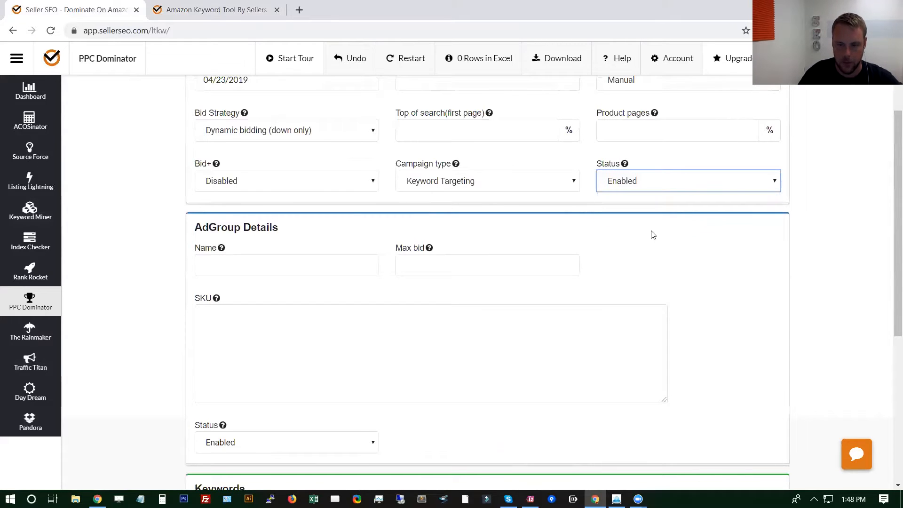
Step: Name the ad group AG and set its max bid to 0.99
{"action": "scroll", "coordinate": [652, 234], "scroll_direction": "down", "scroll_amount": 1}
{"action": "scroll", "coordinate": [653, 234], "scroll_direction": "down", "scroll_amount": 2}
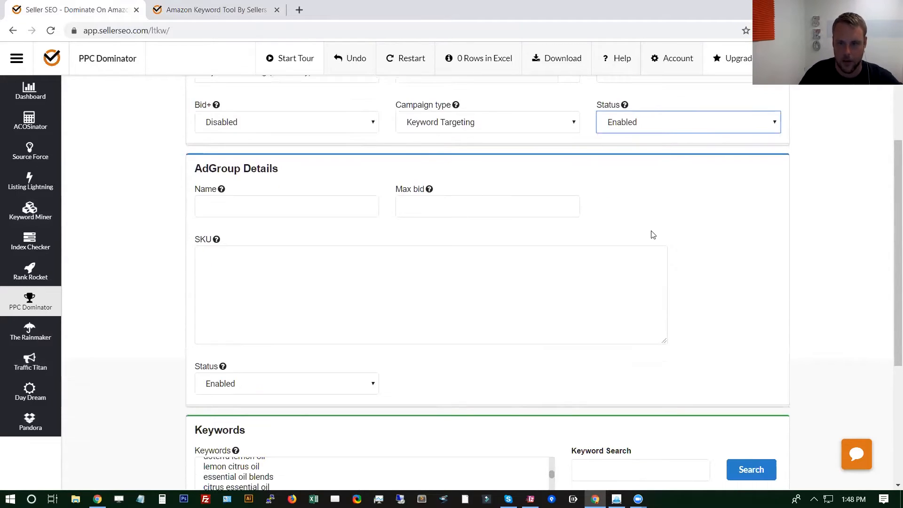
{"action": "left_click", "coordinate": [345, 125]}
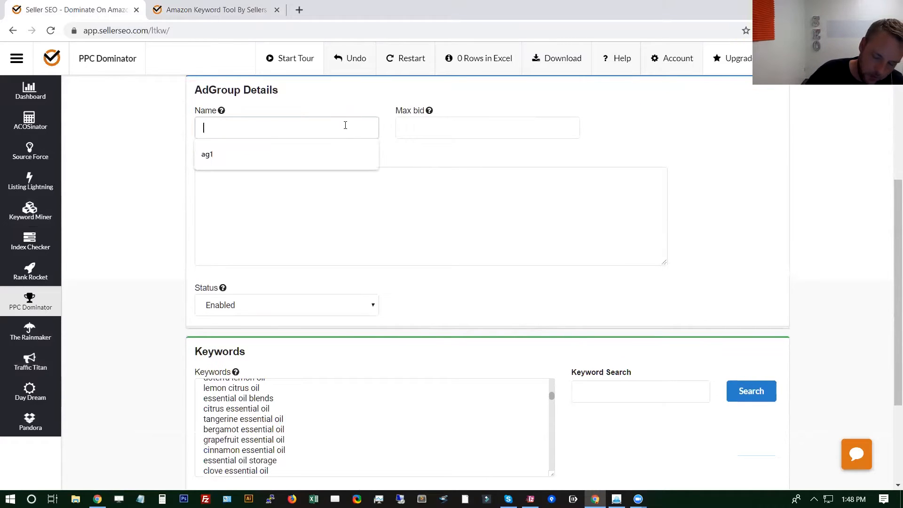
{"action": "type", "text": "AG"}
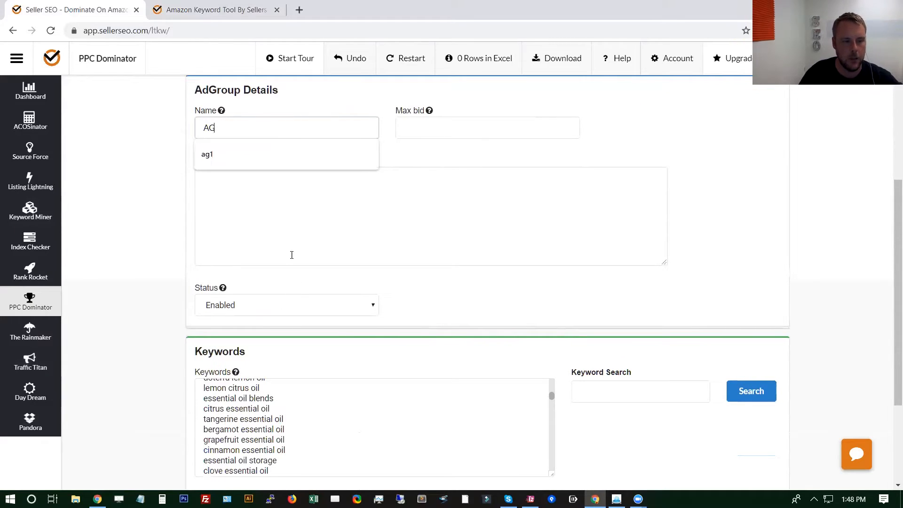
{"action": "left_click", "coordinate": [331, 226]}
{"action": "right_click", "coordinate": [460, 141]}
{"action": "left_click", "coordinate": [459, 125]}
{"action": "left_click", "coordinate": [437, 155]}
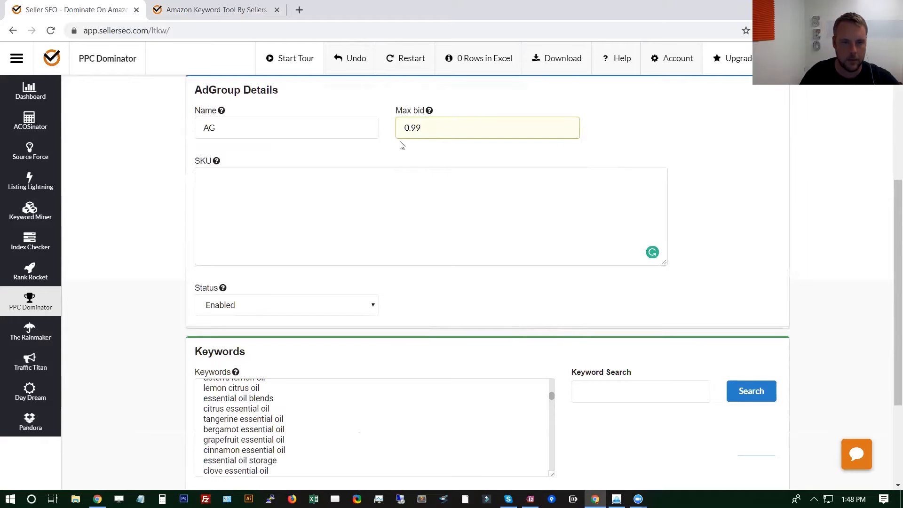
Step: Examine the lemon essential oil keyword list and match type settings against the ad group's max bid
{"action": "scroll", "coordinate": [238, 236], "scroll_direction": "down", "scroll_amount": 3}
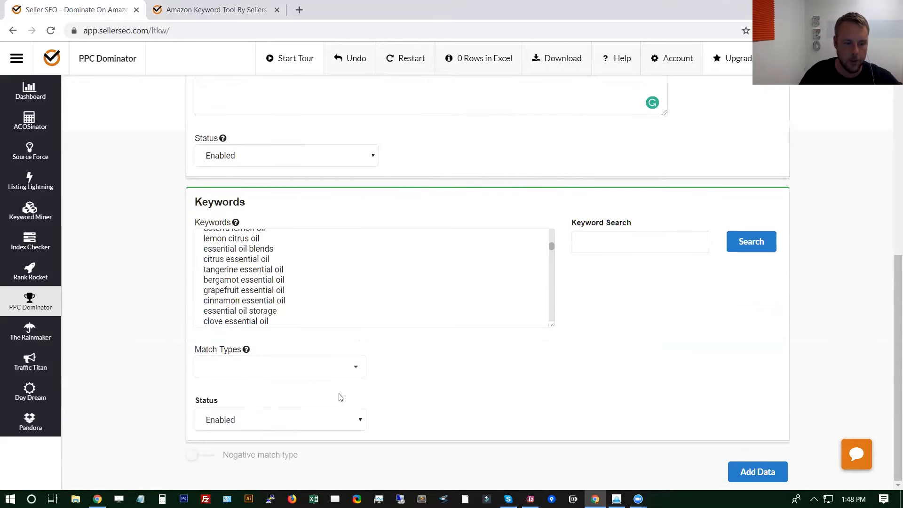
{"action": "scroll", "coordinate": [292, 292], "scroll_direction": "up", "scroll_amount": 5}
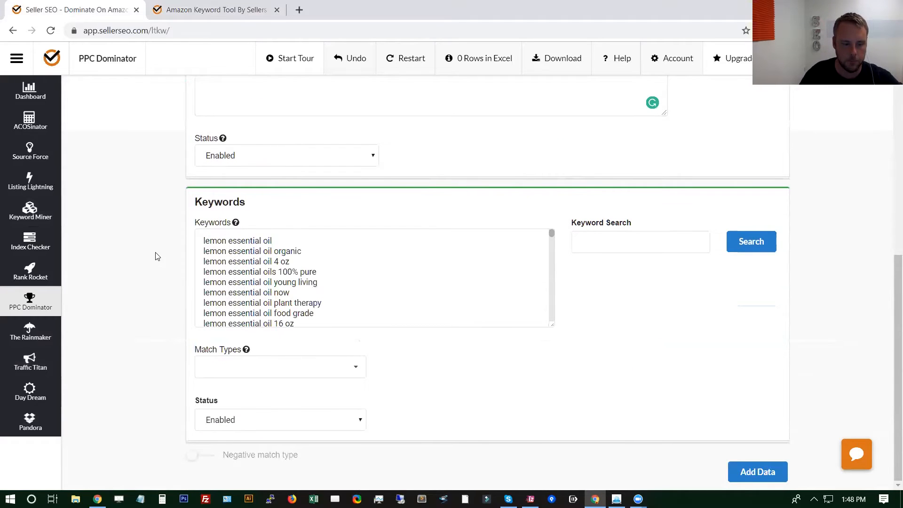
{"action": "scroll", "coordinate": [157, 266], "scroll_direction": "up", "scroll_amount": 1}
{"action": "scroll", "coordinate": [157, 281], "scroll_direction": "up", "scroll_amount": 4}
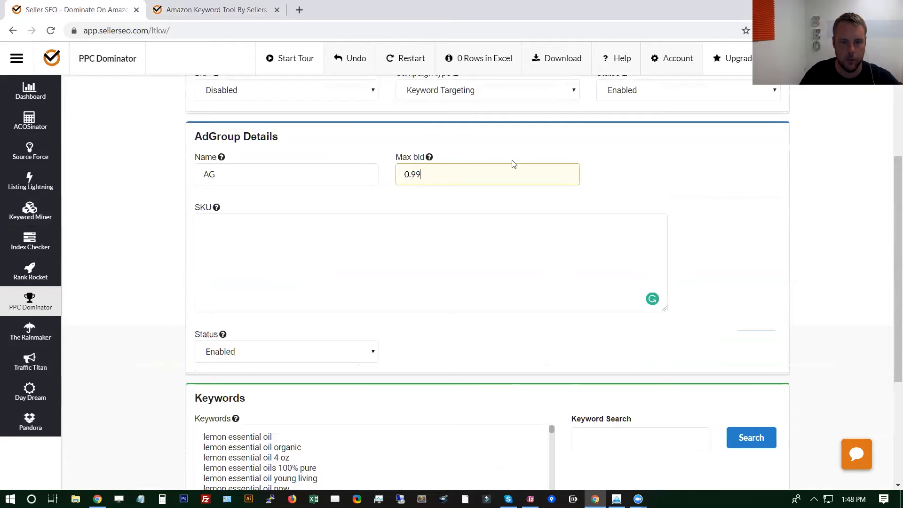
{"action": "scroll", "coordinate": [179, 294], "scroll_direction": "down", "scroll_amount": 4}
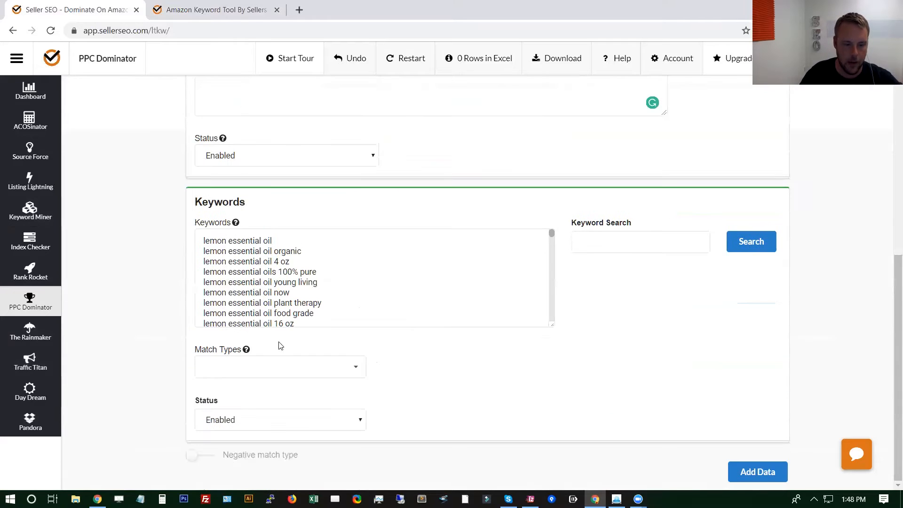
{"action": "scroll", "coordinate": [131, 249], "scroll_direction": "up", "scroll_amount": 7}
{"action": "scroll", "coordinate": [139, 246], "scroll_direction": "down", "scroll_amount": 5}
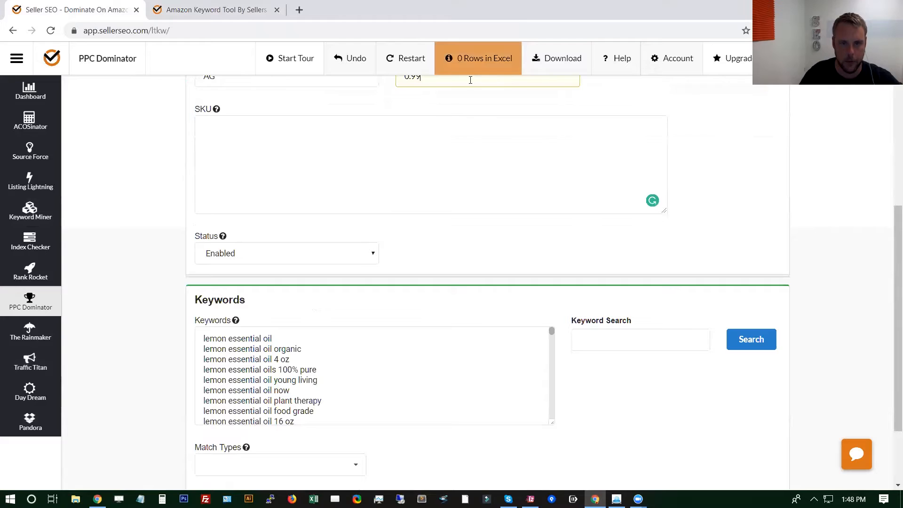
{"action": "scroll", "coordinate": [468, 84], "scroll_direction": "up", "scroll_amount": 3}
{"action": "scroll", "coordinate": [334, 226], "scroll_direction": "down", "scroll_amount": 5}
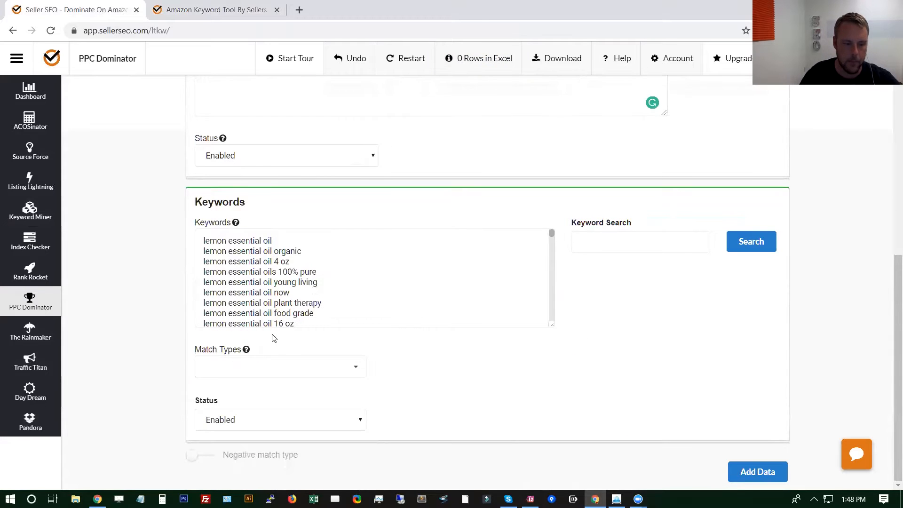
{"action": "scroll", "coordinate": [284, 282], "scroll_direction": "up", "scroll_amount": 3}
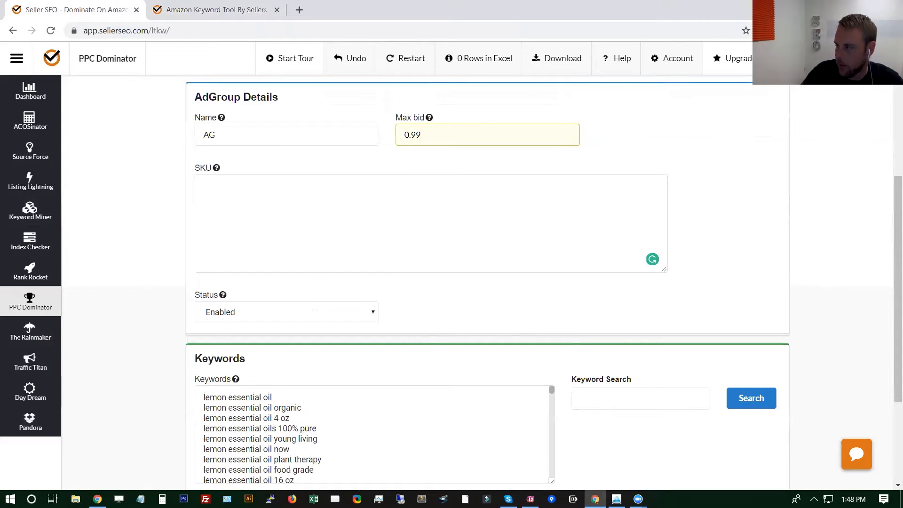
{"action": "left_click_drag", "start_coordinate": [902, 66], "coordinate": [555, 53]}
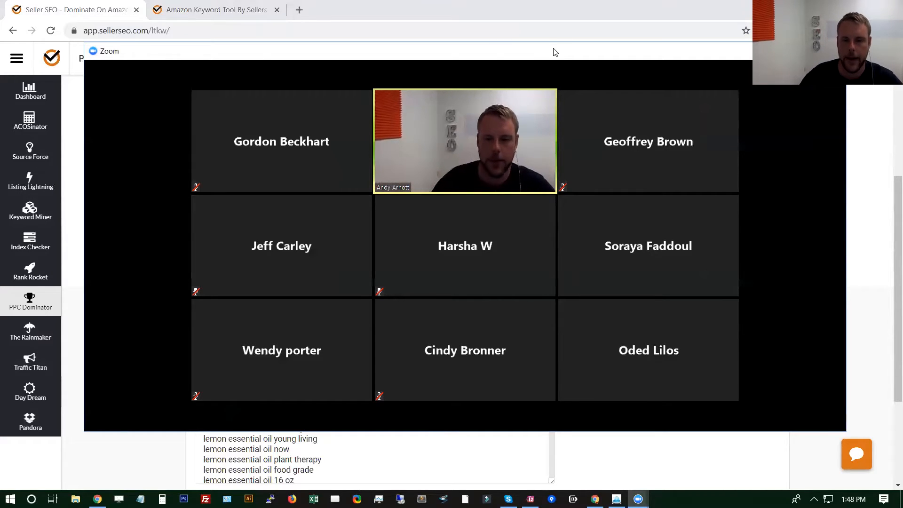
{"action": "key", "text": "alt+Tab"}
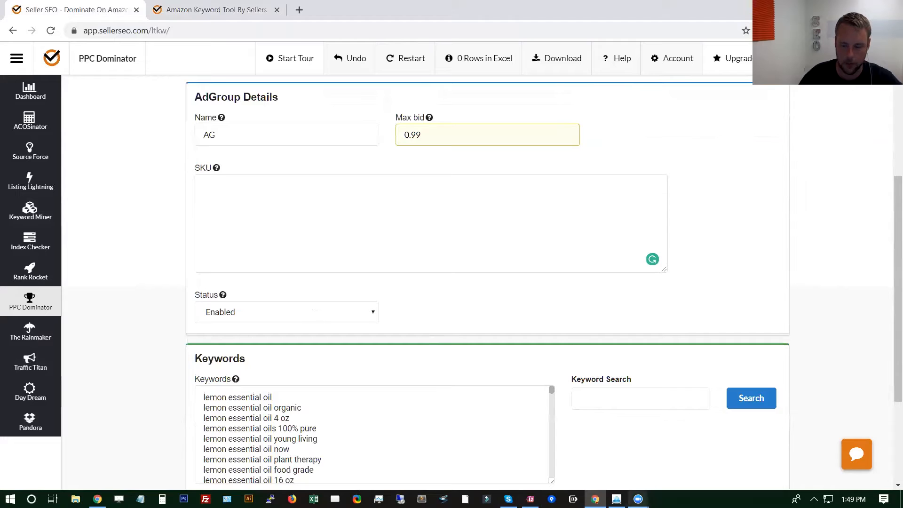
{"action": "mouse_move", "coordinate": [638, 499]}
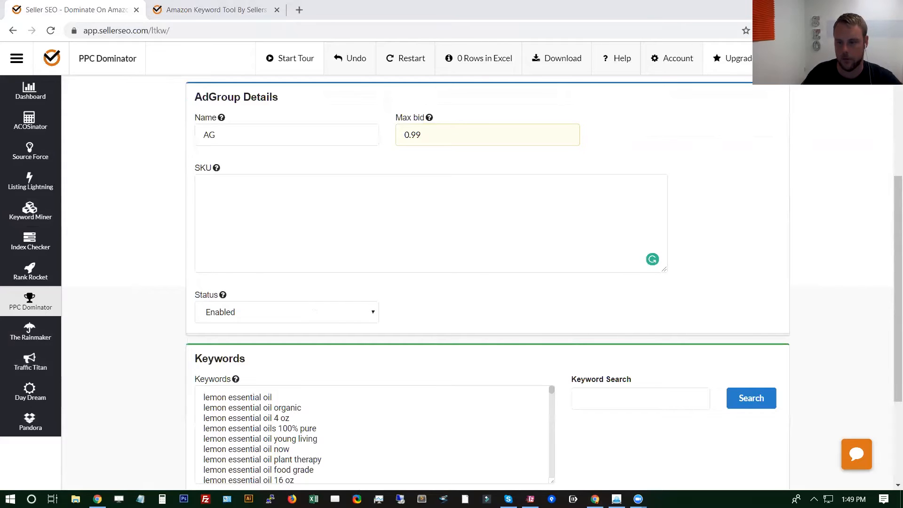
{"action": "left_click", "coordinate": [790, 256]}
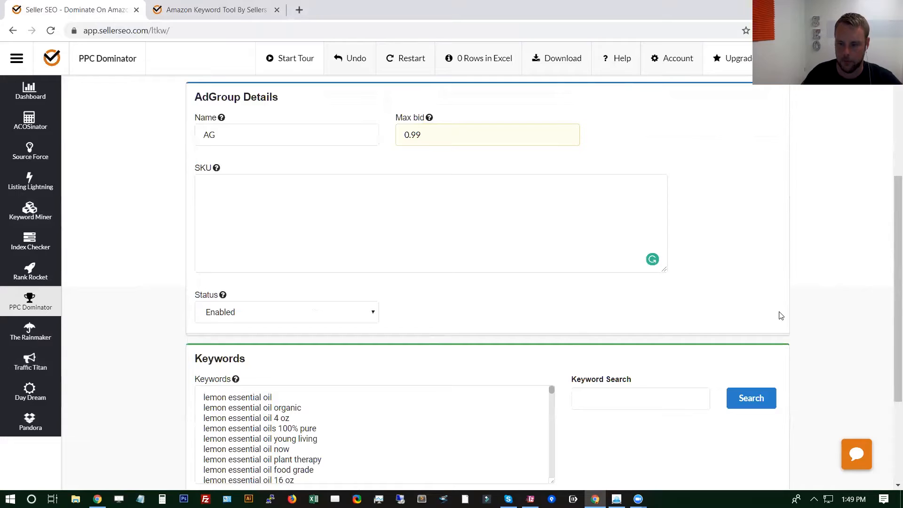
{"action": "scroll", "coordinate": [889, 329], "scroll_direction": "down", "scroll_amount": 1}
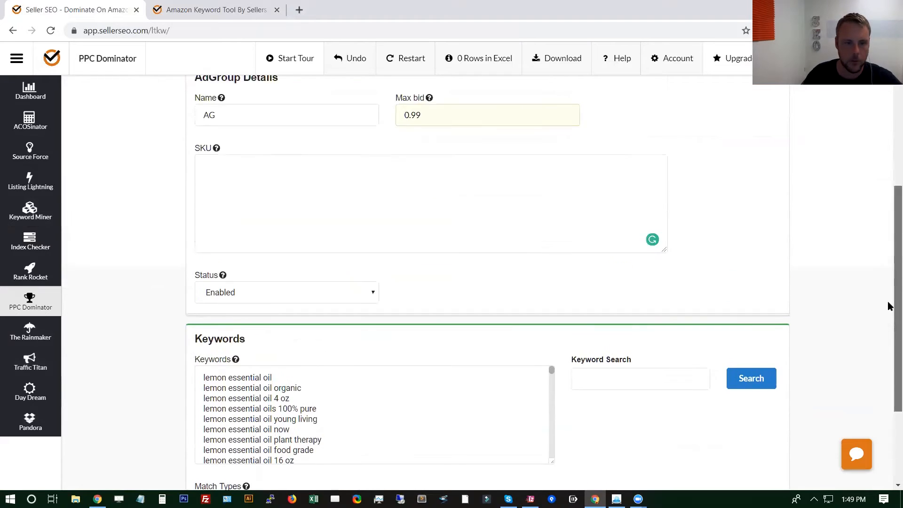
{"action": "scroll", "coordinate": [889, 306], "scroll_direction": "up", "scroll_amount": 1}
{"action": "right_click", "coordinate": [889, 306]}
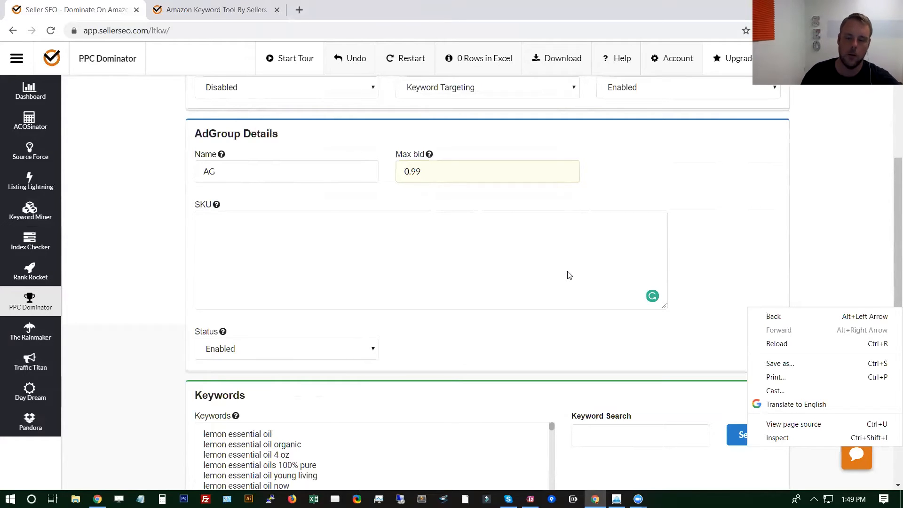
{"action": "left_click", "coordinate": [569, 275]}
{"action": "left_click", "coordinate": [704, 246]}
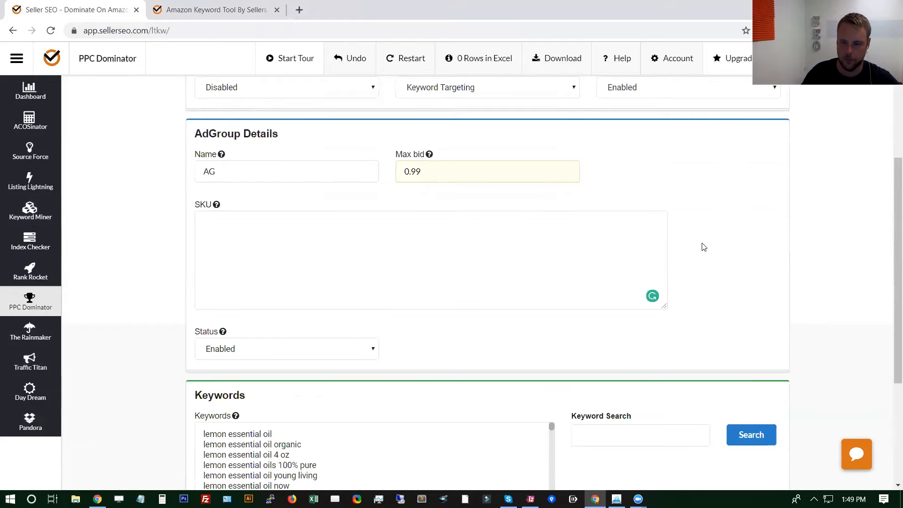
Step: Enter the SKUs pro1, pro2 and pro3 for the ad group, one per line
{"action": "left_click", "coordinate": [443, 229]}
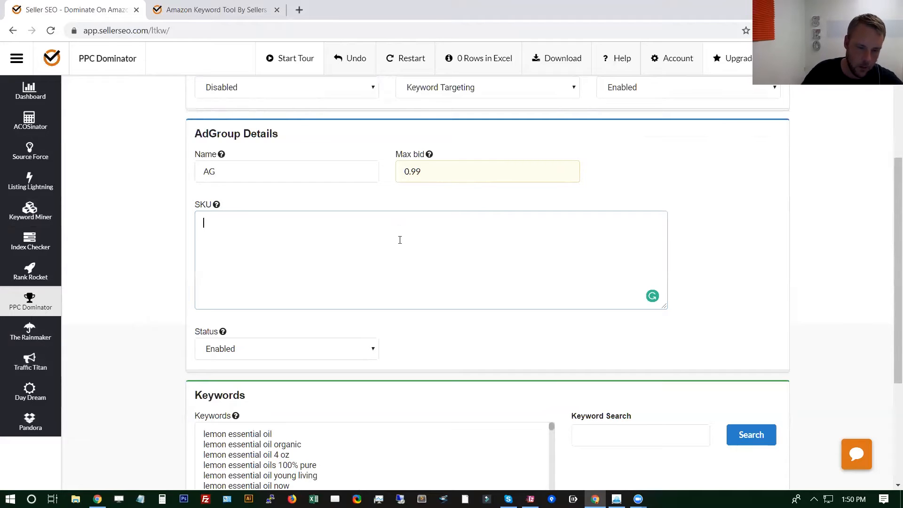
{"action": "type", "text": "prd"}
{"action": "key", "text": "BackSpace"}
{"action": "type", "text": "o1"}
{"action": "key", "text": "Return"}
{"action": "type", "text": "pro3"}
{"action": "key", "text": "BackSpace"}
{"action": "type", "text": "2"}
{"action": "key", "text": "Return"}
{"action": "type", "text": "pro3"}
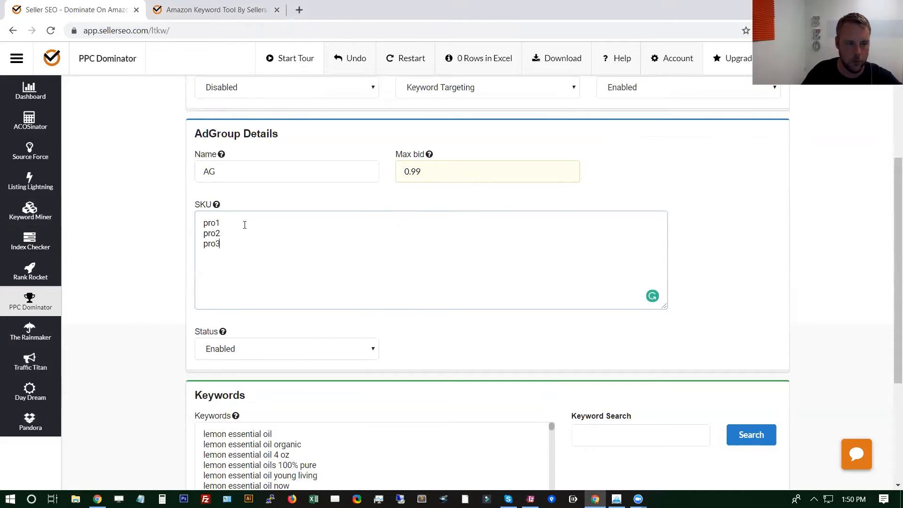
Step: Review the keywords, ad group and campaign details filled in so far
{"action": "scroll", "coordinate": [219, 266], "scroll_direction": "down", "scroll_amount": 1}
{"action": "scroll", "coordinate": [220, 266], "scroll_direction": "down", "scroll_amount": 3}
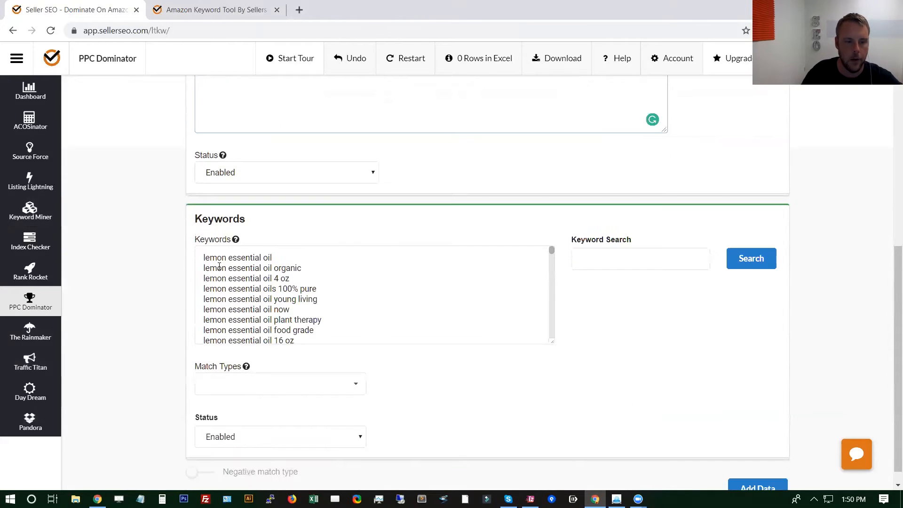
{"action": "mouse_move", "coordinate": [205, 161]}
{"action": "scroll", "coordinate": [206, 161], "scroll_direction": "up", "scroll_amount": 3}
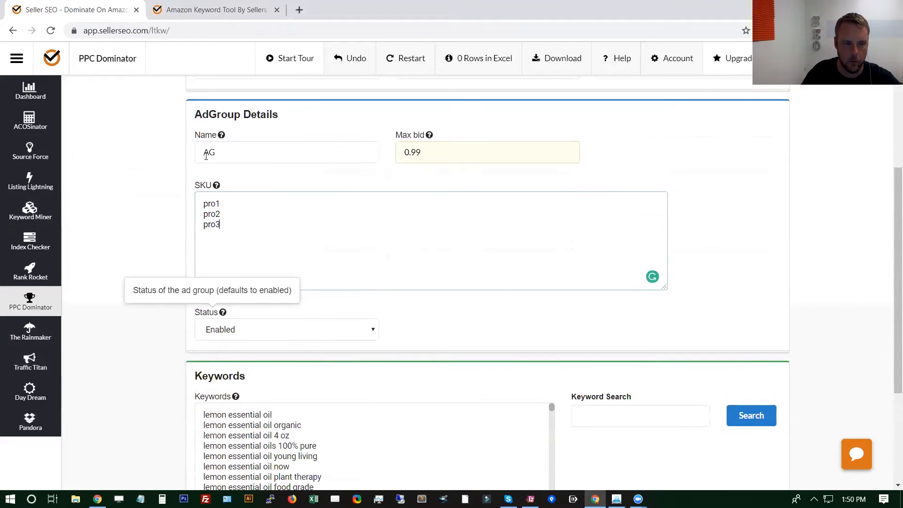
{"action": "scroll", "coordinate": [395, 197], "scroll_direction": "up", "scroll_amount": 4}
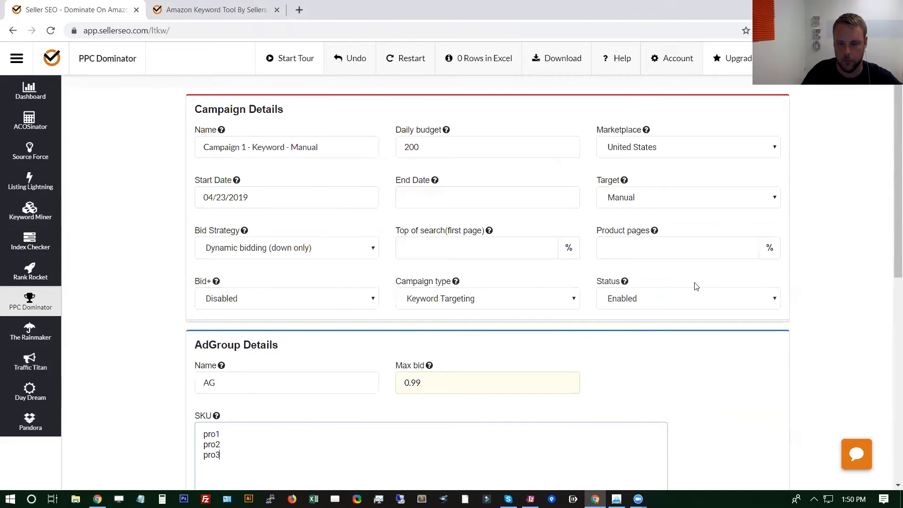
Step: Examine the lemon essential oil keyword list, the Amazon Keyword Tool results and the campaign and ad group settings
{"action": "scroll", "coordinate": [427, 330], "scroll_direction": "down", "scroll_amount": 1}
{"action": "scroll", "coordinate": [427, 331], "scroll_direction": "down", "scroll_amount": 7}
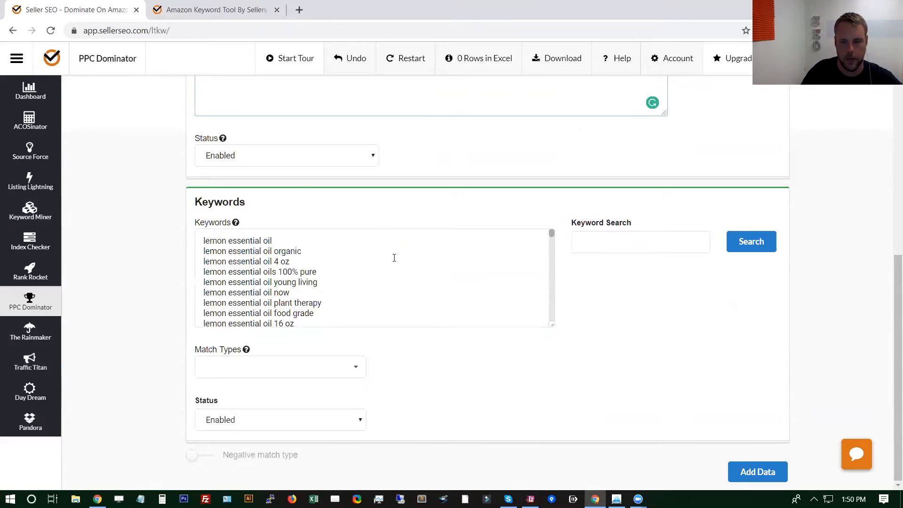
{"action": "scroll", "coordinate": [393, 256], "scroll_direction": "down", "scroll_amount": 1}
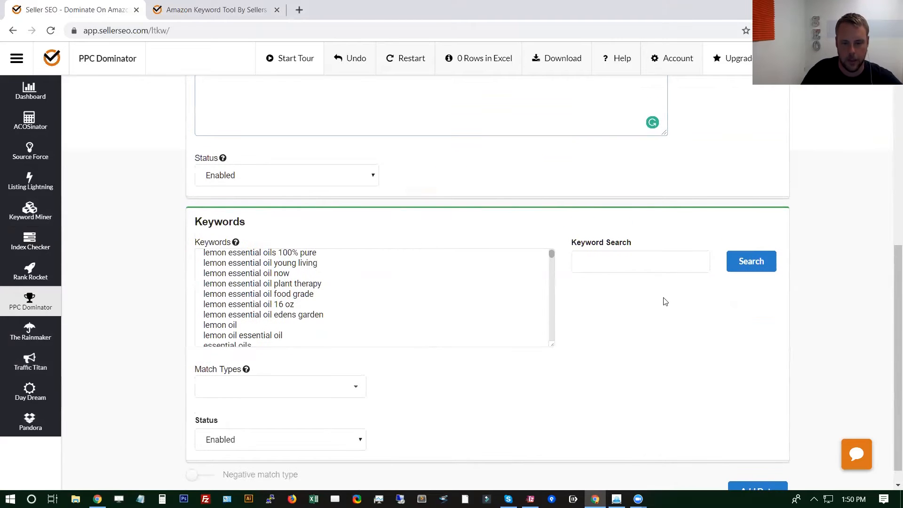
{"action": "left_click", "coordinate": [235, 7]}
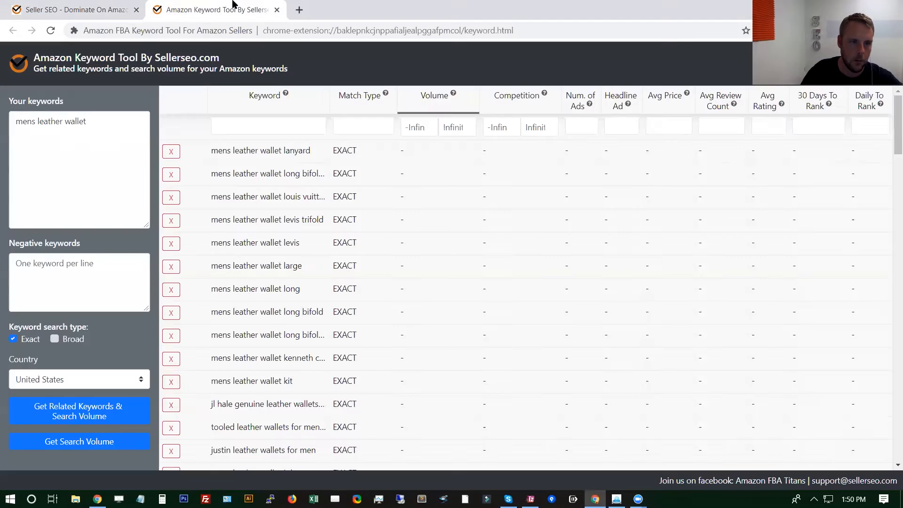
{"action": "left_click", "coordinate": [71, 6]}
{"action": "left_click", "coordinate": [245, 6]}
{"action": "left_click", "coordinate": [53, 6]}
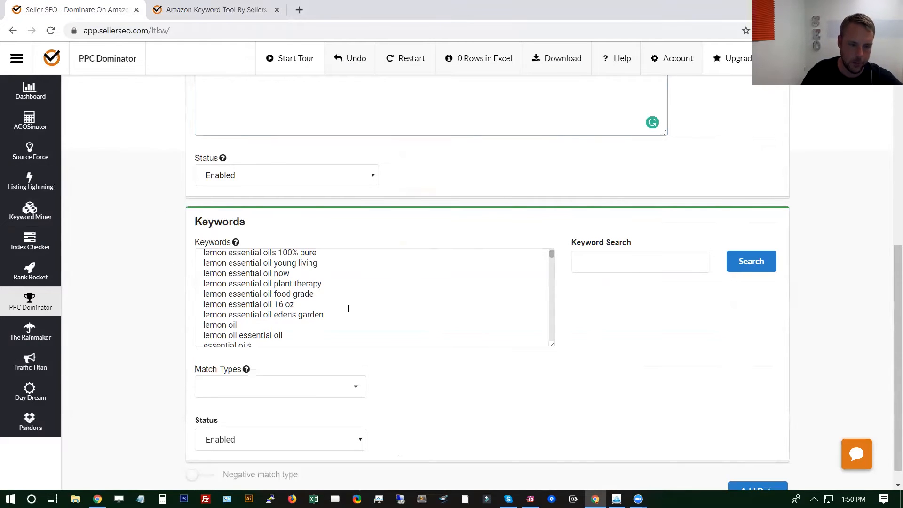
{"action": "scroll", "coordinate": [399, 284], "scroll_direction": "up", "scroll_amount": 1}
{"action": "scroll", "coordinate": [399, 284], "scroll_direction": "down", "scroll_amount": 4}
{"action": "scroll", "coordinate": [399, 284], "scroll_direction": "up", "scroll_amount": 5}
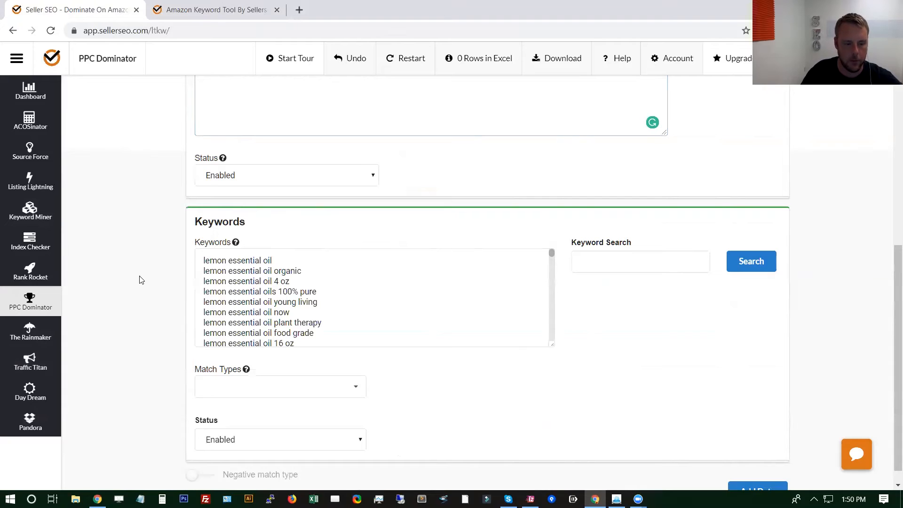
{"action": "scroll", "coordinate": [151, 279], "scroll_direction": "up", "scroll_amount": 8}
{"action": "scroll", "coordinate": [152, 279], "scroll_direction": "down", "scroll_amount": 8}
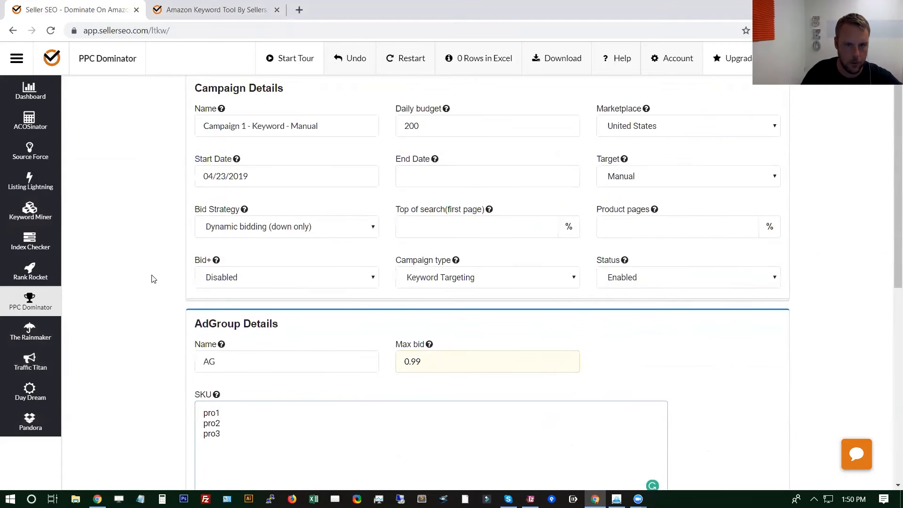
Step: Clear all the lemon essential oil keywords from the campaign's keyword list
{"action": "triple_click", "coordinate": [404, 278]}
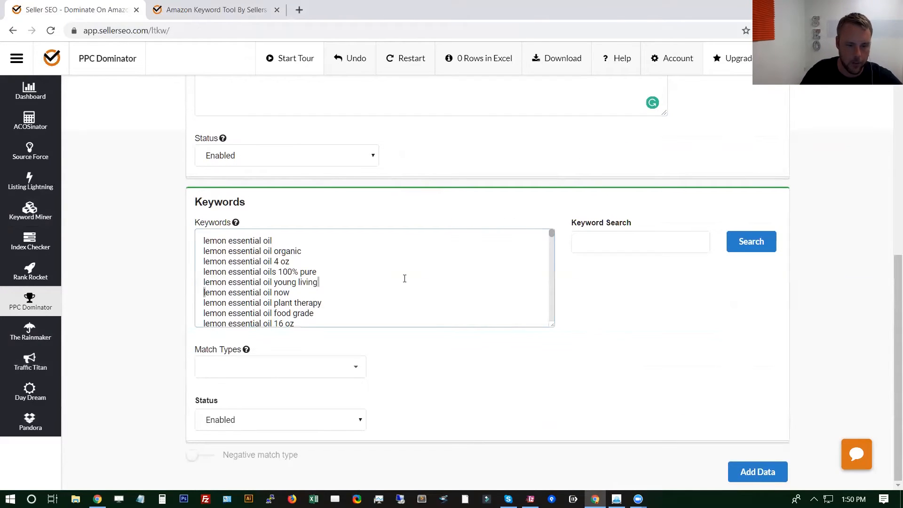
{"action": "key", "text": "ctrl+a"}
{"action": "key", "text": "BackSpace"}
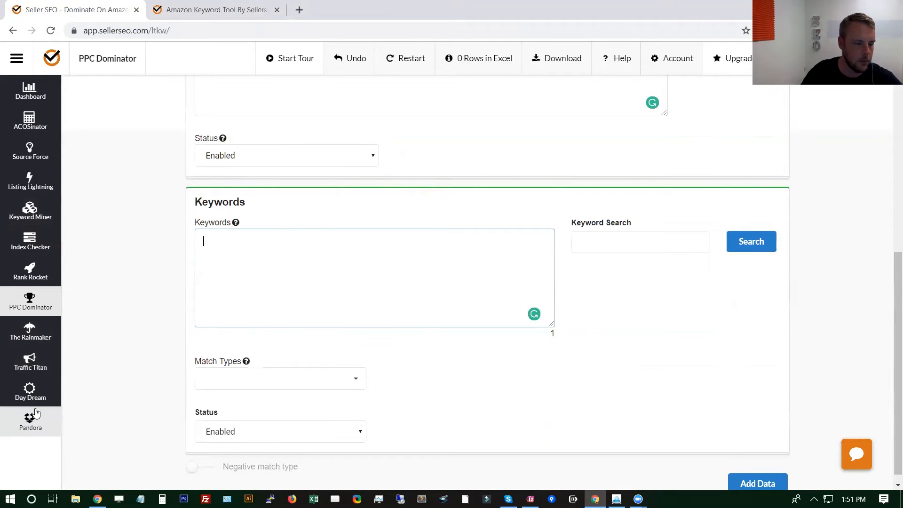
Step: Open Pandora and search the United States marketplace for competitor ASINs and their keywords using "essential oil"
{"action": "right_click", "coordinate": [26, 429]}
{"action": "left_click", "coordinate": [45, 466]}
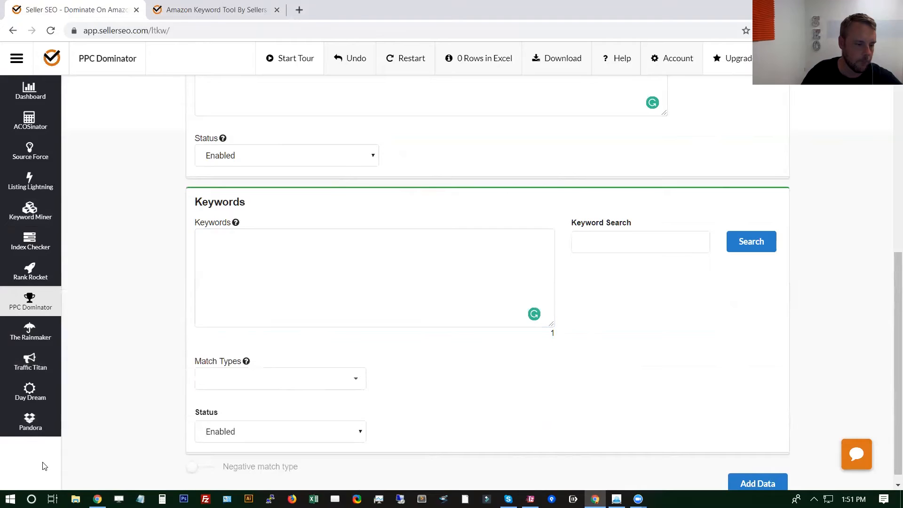
{"action": "left_click", "coordinate": [35, 424]}
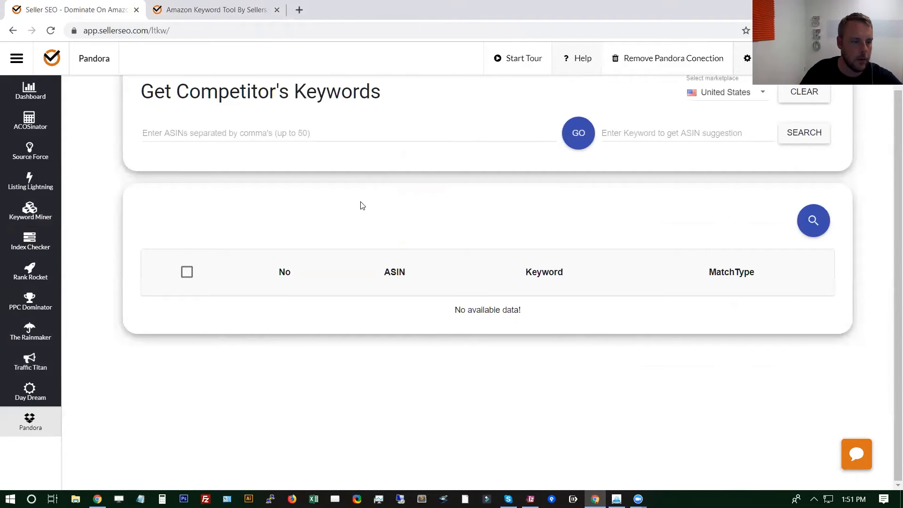
{"action": "scroll", "coordinate": [359, 204], "scroll_direction": "up", "scroll_amount": 1}
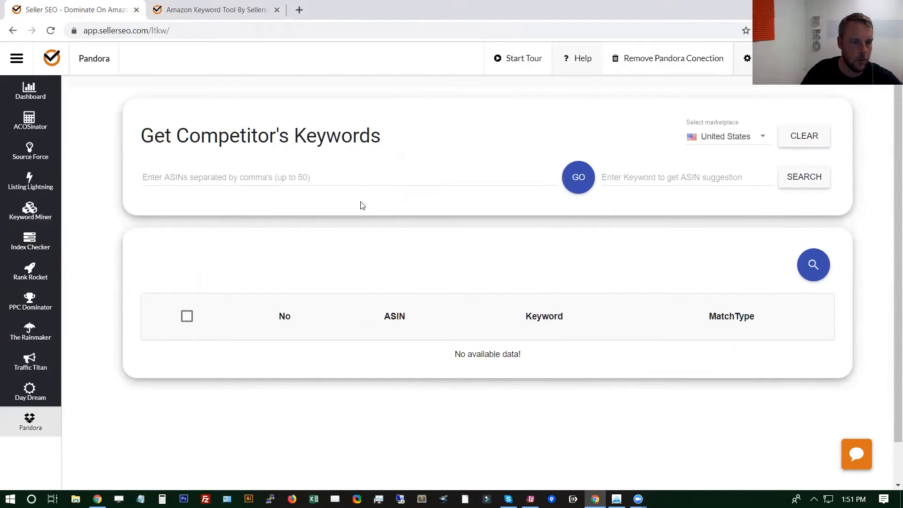
{"action": "left_click", "coordinate": [639, 176]}
{"action": "type", "text": "esse"}
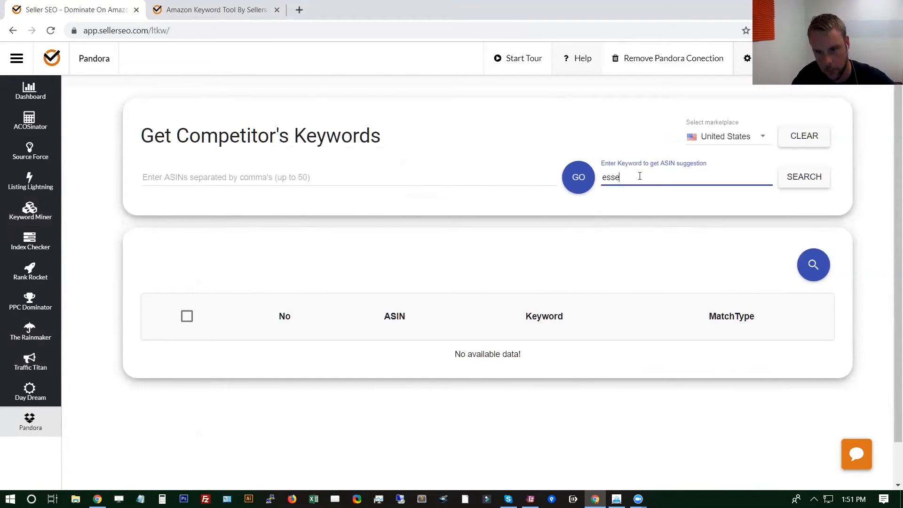
{"action": "type", "text": "ntial oils"}
{"action": "key", "text": "BackSpace"}
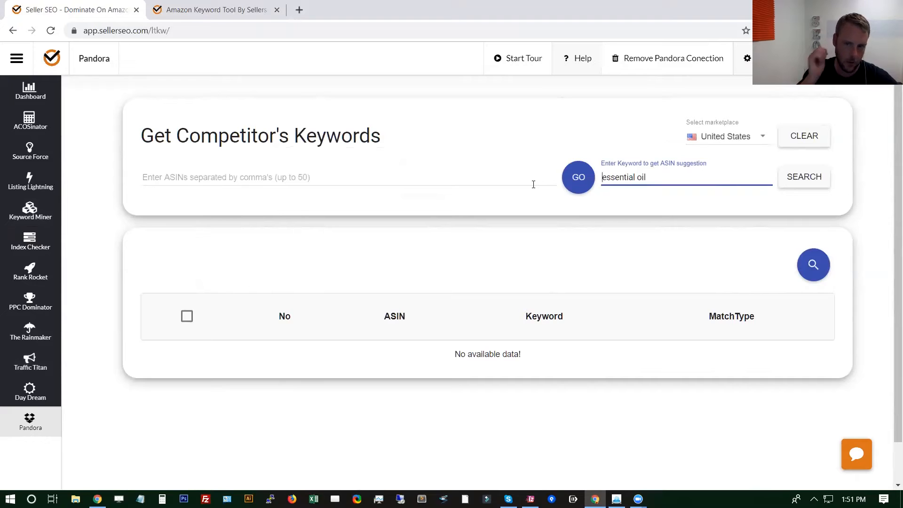
{"action": "left_click", "coordinate": [812, 176]}
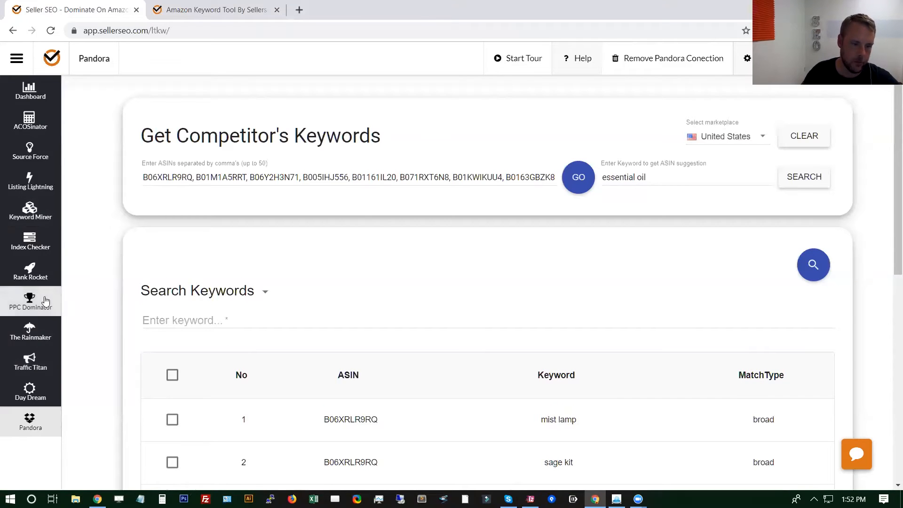
Step: Look over the competitor keywords found, select all of them and download them as CSV
{"action": "scroll", "coordinate": [537, 257], "scroll_direction": "down", "scroll_amount": 5}
{"action": "right_click", "coordinate": [537, 256]}
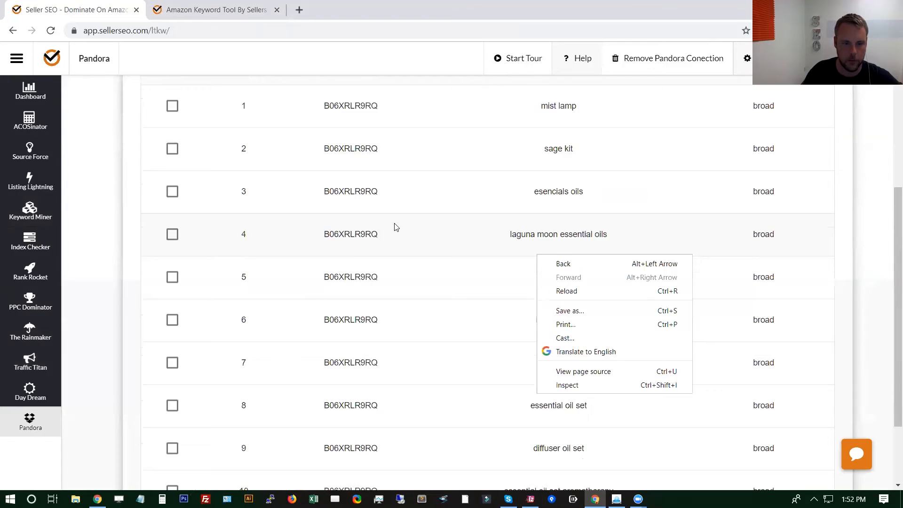
{"action": "left_click", "coordinate": [394, 222]}
{"action": "scroll", "coordinate": [393, 221], "scroll_direction": "up", "scroll_amount": 5}
{"action": "left_click", "coordinate": [172, 317]}
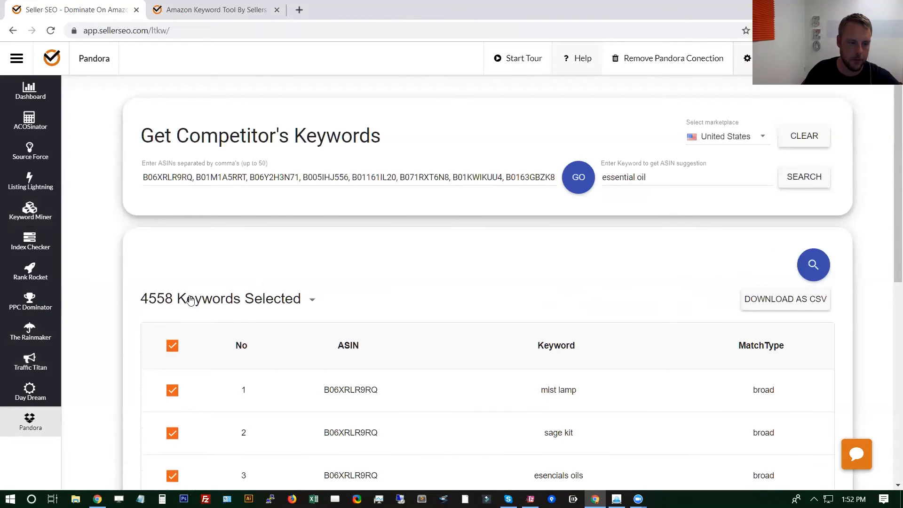
{"action": "left_click", "coordinate": [824, 301]}
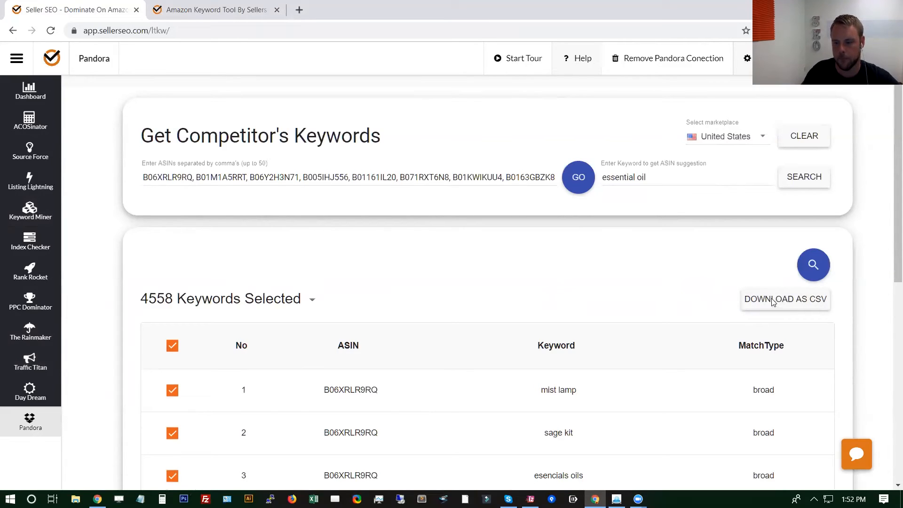
{"action": "scroll", "coordinate": [476, 294], "scroll_direction": "down", "scroll_amount": 8}
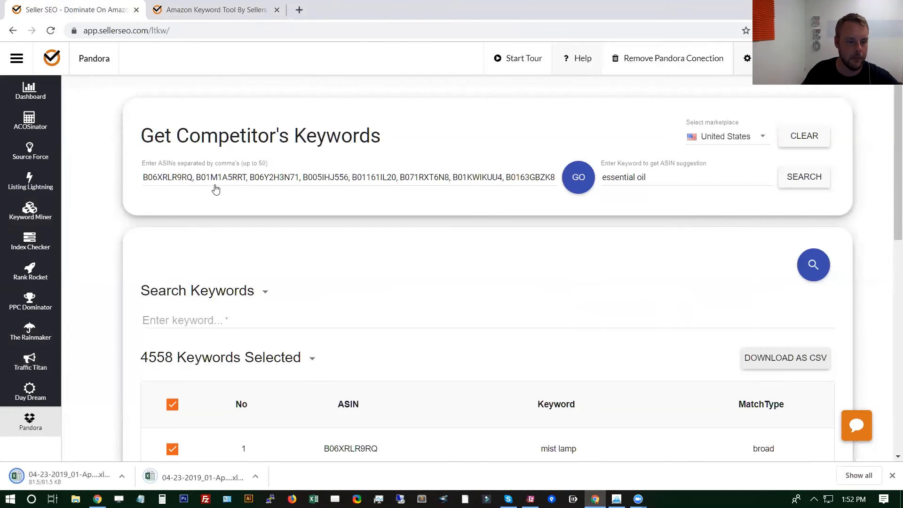
Step: Open the downloaded KeywordIdea spreadsheet, widen the ASIN and KeywordText columns and look through the keywords
{"action": "left_click", "coordinate": [181, 472]}
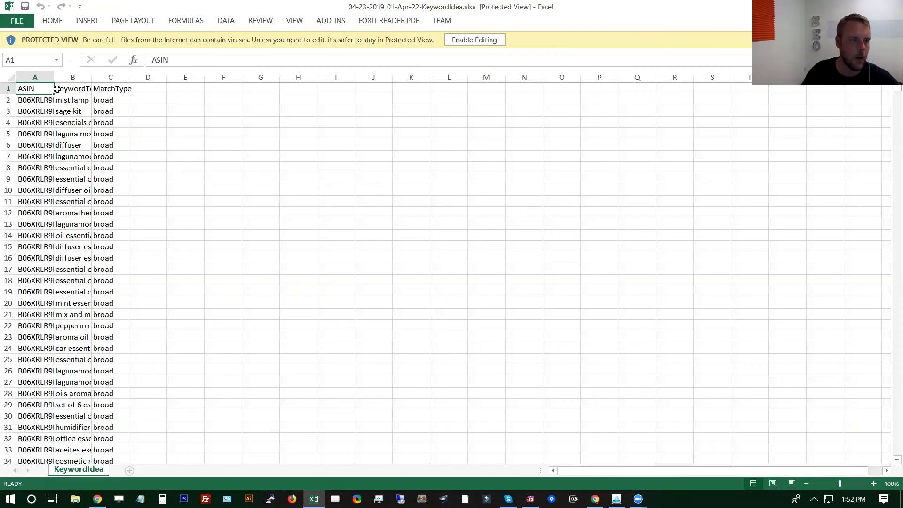
{"action": "left_click_drag", "start_coordinate": [54, 77], "coordinate": [301, 90]}
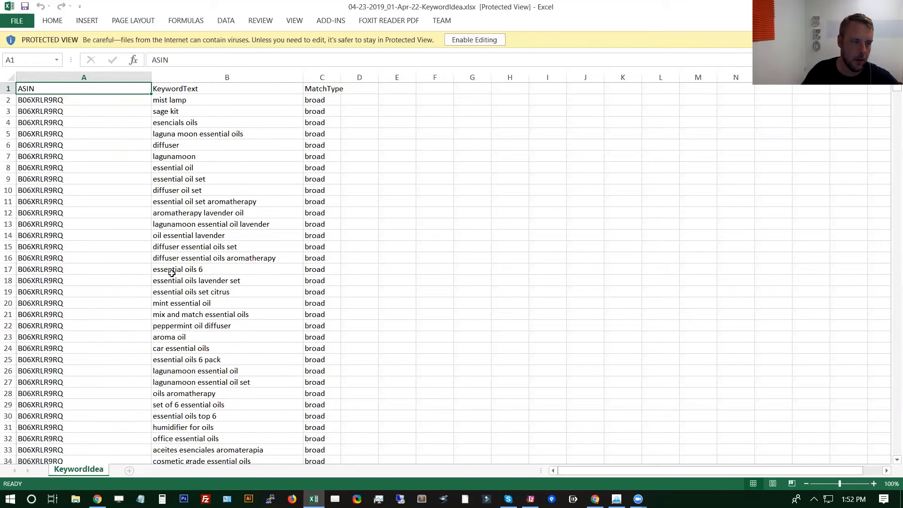
{"action": "scroll", "coordinate": [172, 271], "scroll_direction": "down", "scroll_amount": 20}
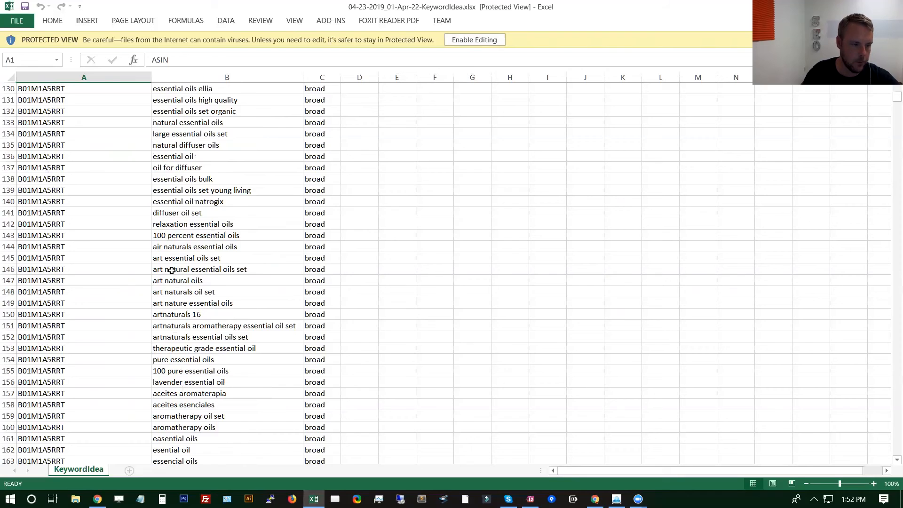
{"action": "scroll", "coordinate": [171, 270], "scroll_direction": "down", "scroll_amount": 9}
{"action": "scroll", "coordinate": [171, 270], "scroll_direction": "up", "scroll_amount": 20}
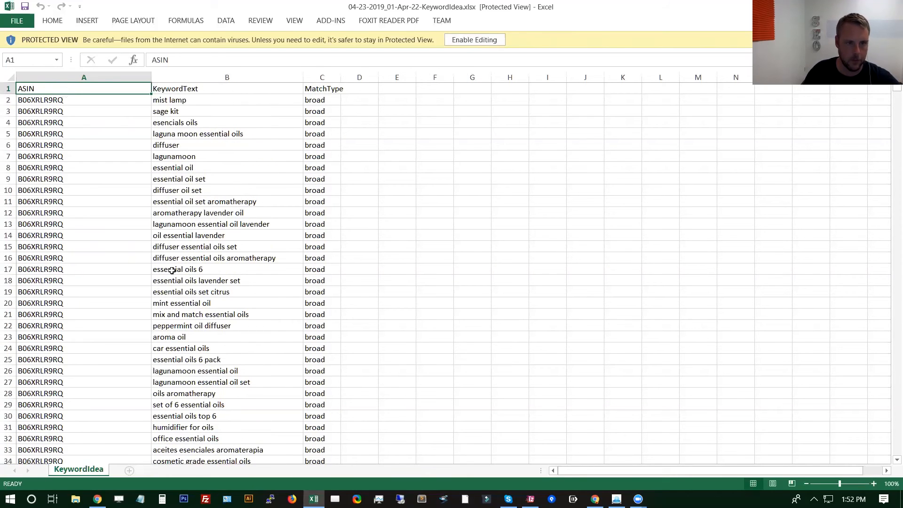
Step: Take the KeywordIdea workbook out of Protected View and enable editing
{"action": "left_click", "coordinate": [8, 88]}
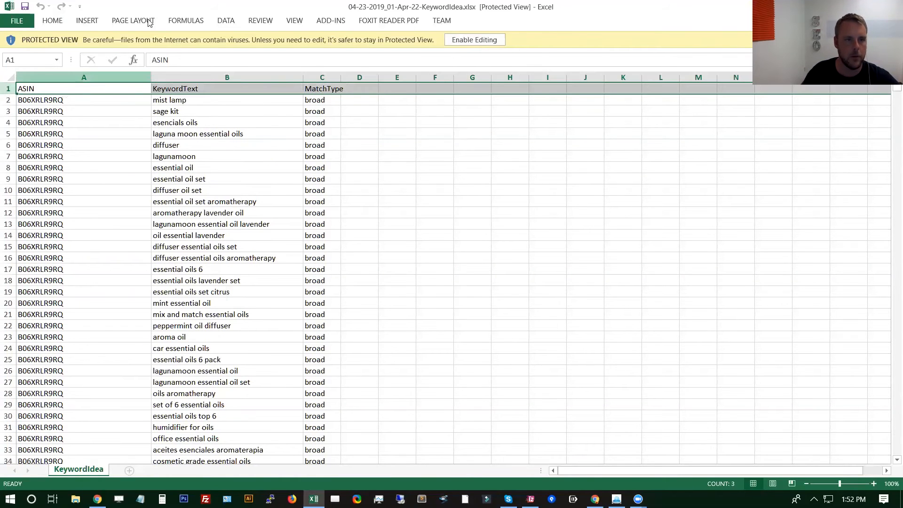
{"action": "left_click", "coordinate": [225, 20]}
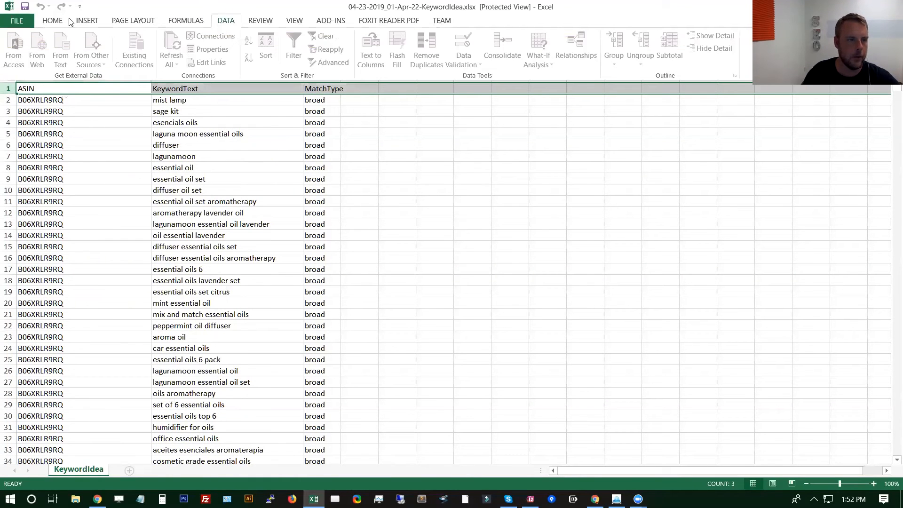
{"action": "left_click", "coordinate": [53, 21]}
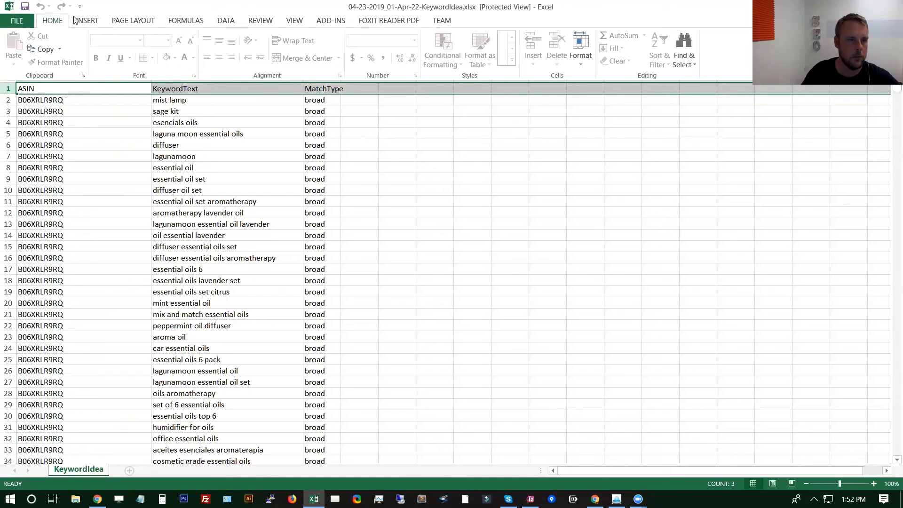
{"action": "left_click", "coordinate": [470, 39]}
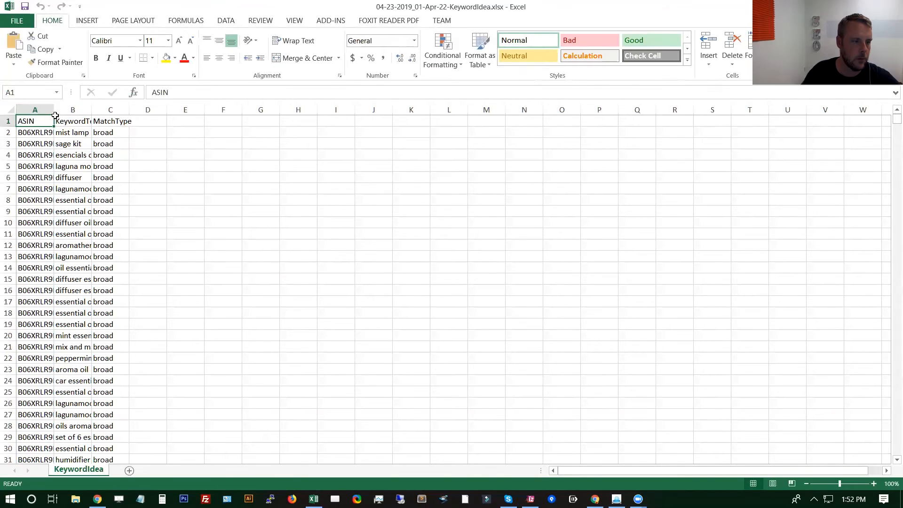
Step: Remove duplicate rows with the selection expanded, comparing only column B (KeywordText) and leaving columns A and C unchecked
{"action": "left_click", "coordinate": [65, 109]}
{"action": "left_click", "coordinate": [223, 19]}
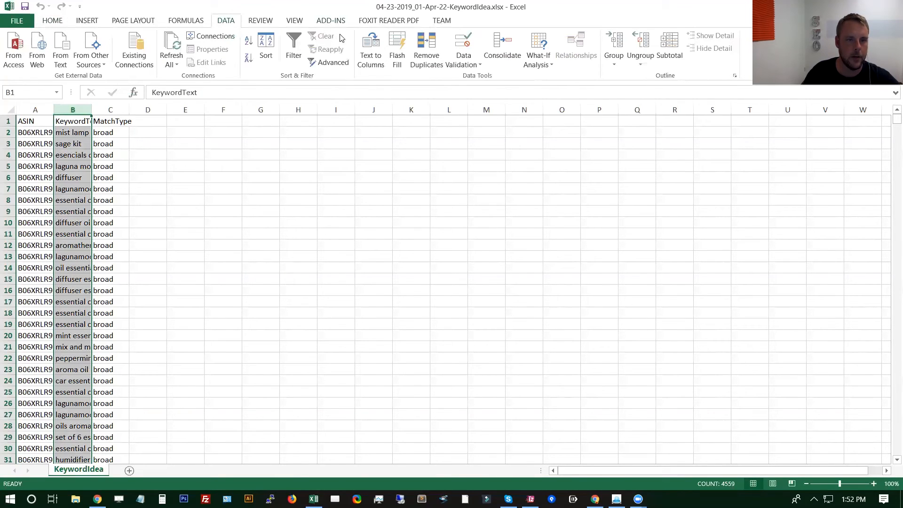
{"action": "left_click", "coordinate": [430, 47]}
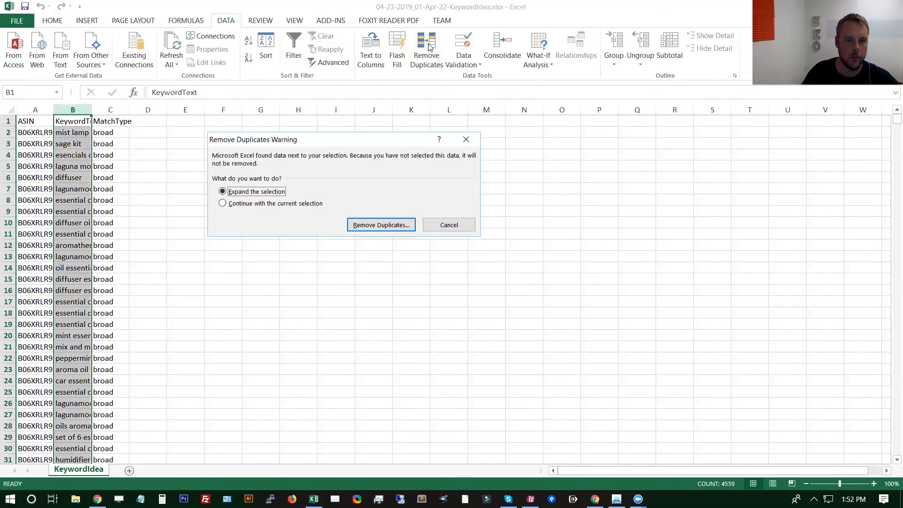
{"action": "left_click", "coordinate": [364, 226]}
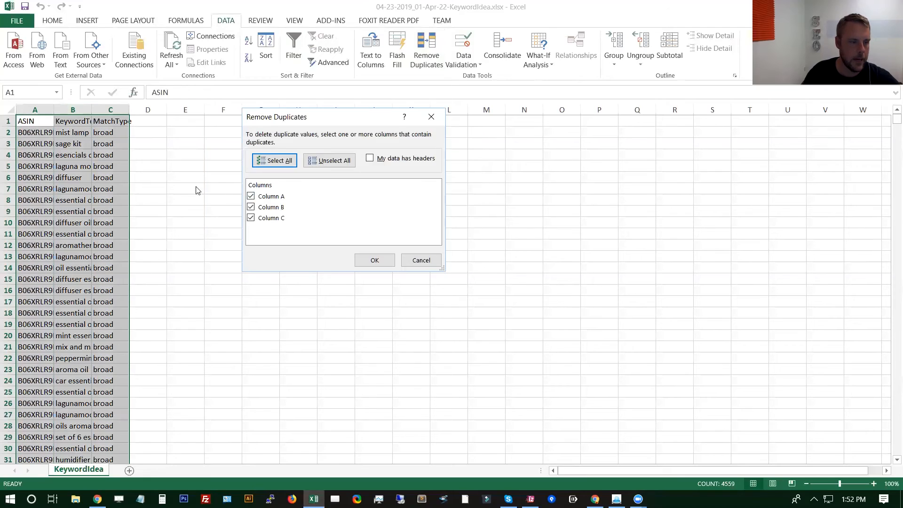
{"action": "left_click", "coordinate": [251, 197]}
{"action": "left_click", "coordinate": [251, 218]}
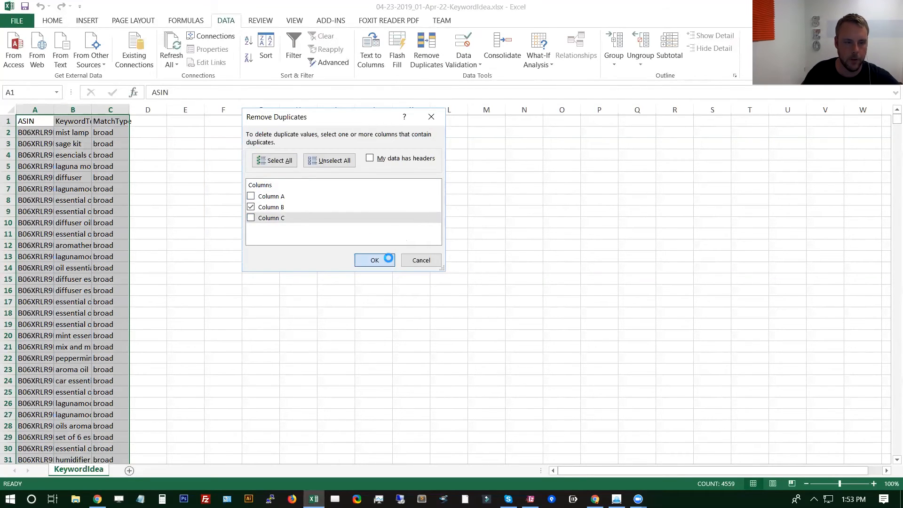
{"action": "left_click", "coordinate": [382, 259]}
{"action": "left_click", "coordinate": [452, 280]}
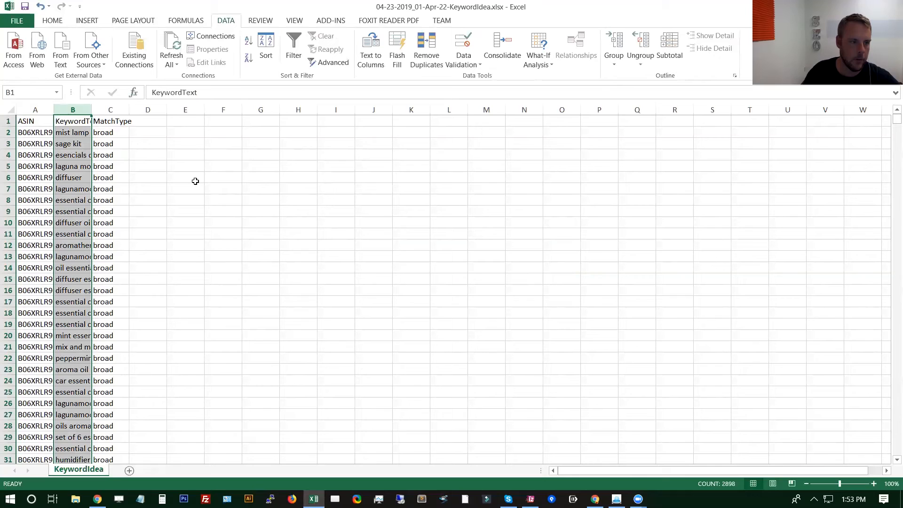
Step: Copy all keywords in column B from B2 to the last filled row and shrink the workbook window to uncover the browser
{"action": "left_click", "coordinate": [75, 134]}
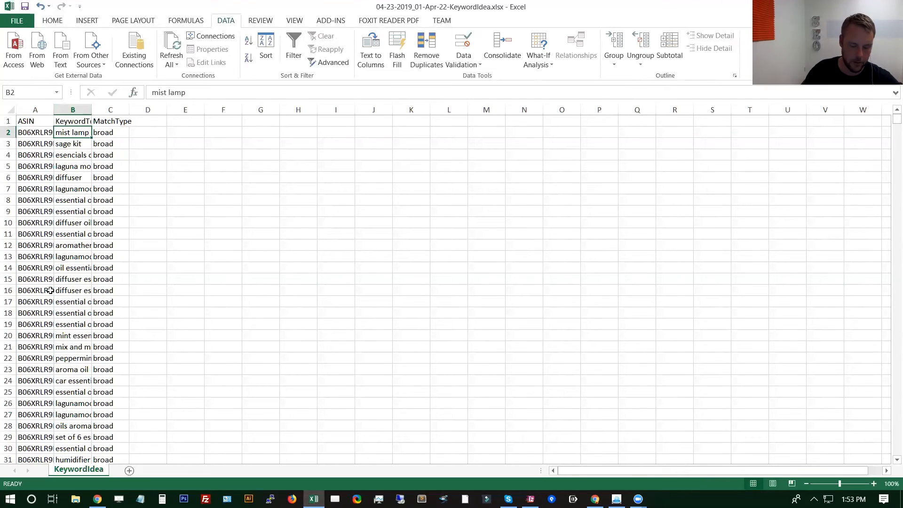
{"action": "key", "text": "ctrl+shift+Down"}
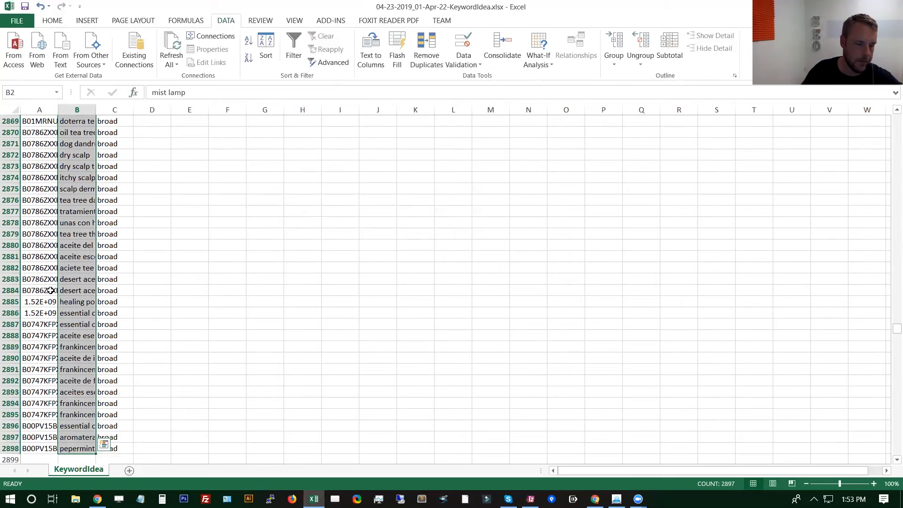
{"action": "key", "text": "ctrl+c"}
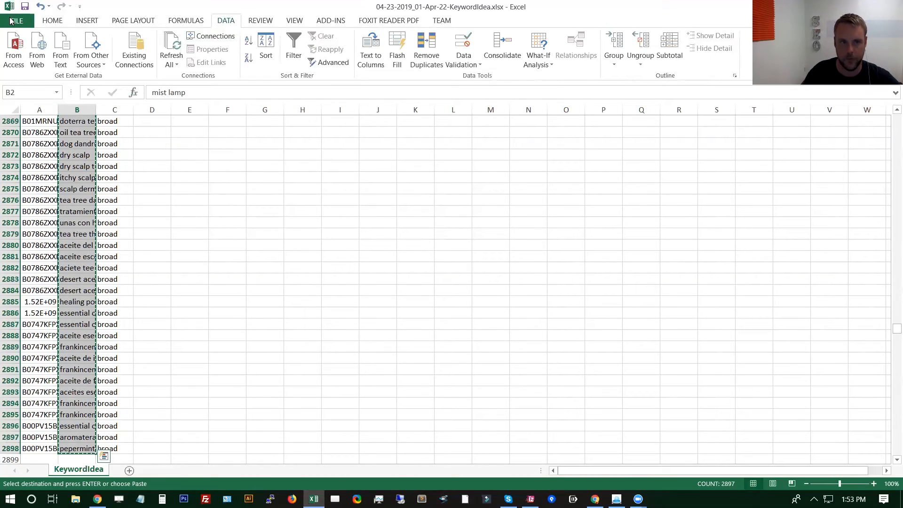
{"action": "double_click", "coordinate": [413, 6]}
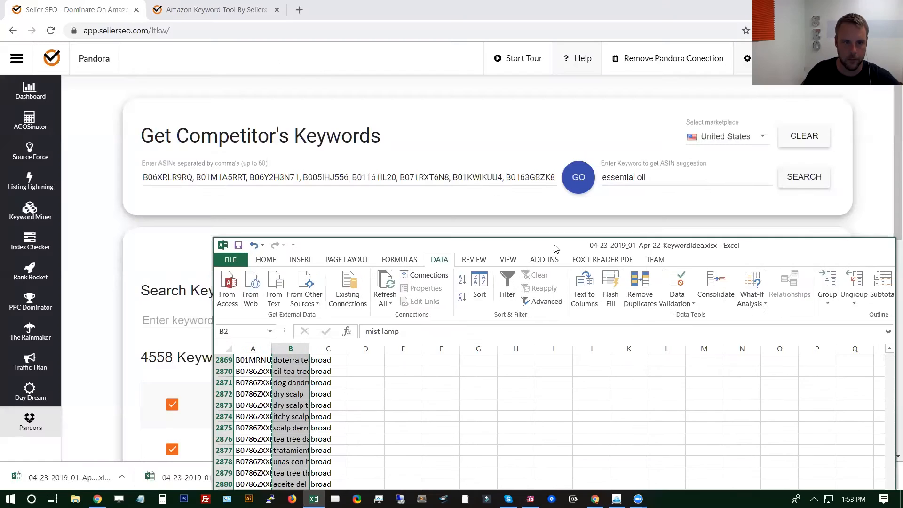
Step: Return to the browser, open PPC Dominator and paste the copied keywords into the campaign's Keywords box, removing the trailing line break
{"action": "left_click", "coordinate": [97, 223]}
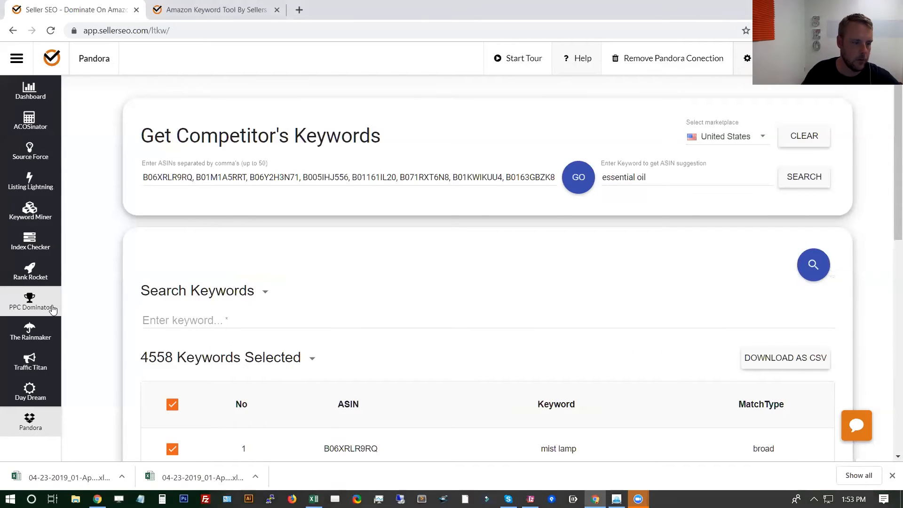
{"action": "left_click", "coordinate": [53, 310]}
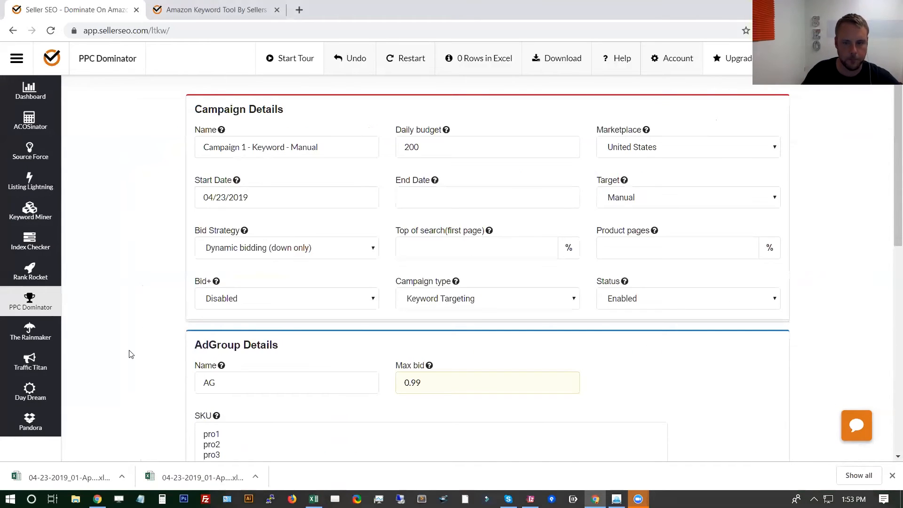
{"action": "scroll", "coordinate": [129, 354], "scroll_direction": "down", "scroll_amount": 3}
{"action": "scroll", "coordinate": [128, 354], "scroll_direction": "up", "scroll_amount": 3}
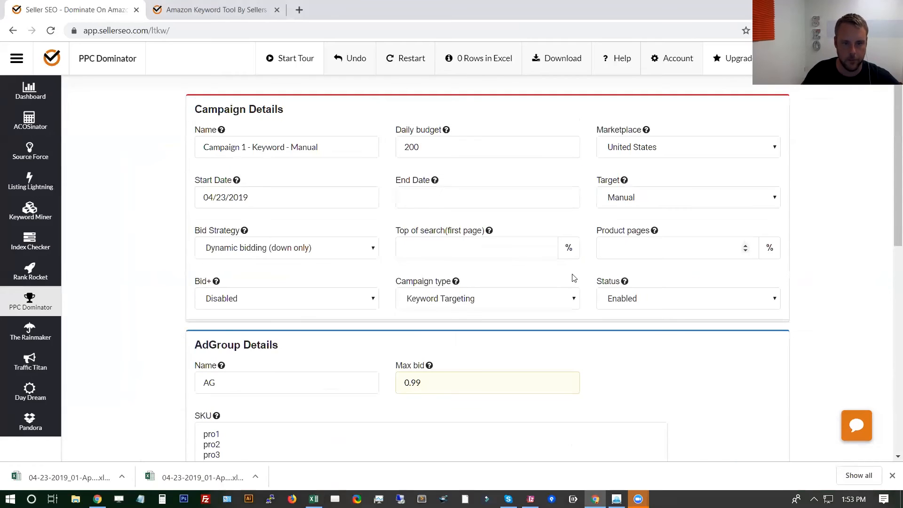
{"action": "scroll", "coordinate": [109, 285], "scroll_direction": "down", "scroll_amount": 7}
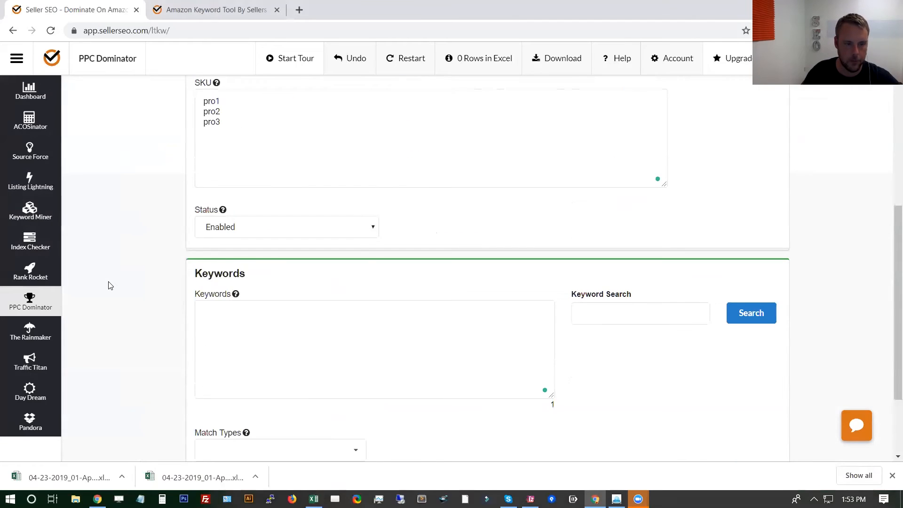
{"action": "scroll", "coordinate": [108, 286], "scroll_direction": "down", "scroll_amount": 1}
{"action": "left_click", "coordinate": [344, 264]}
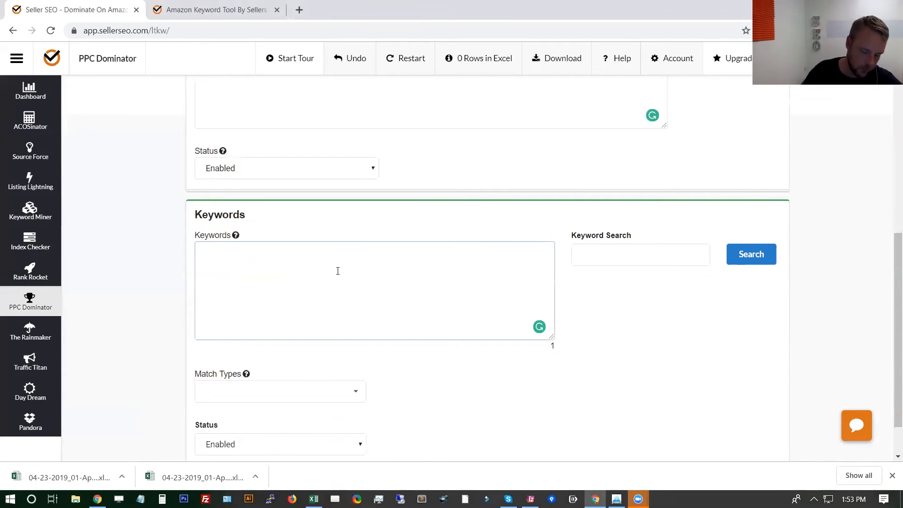
{"action": "key", "text": "ctrl+v"}
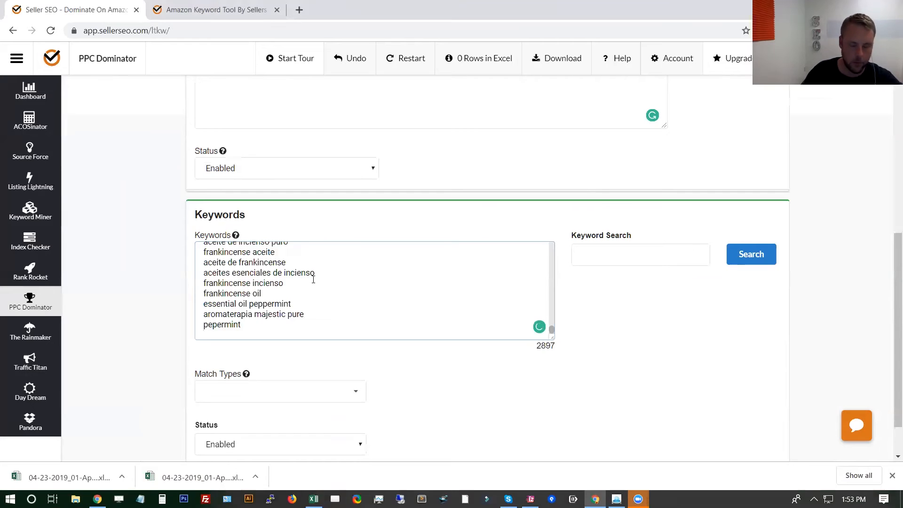
{"action": "key", "text": "BackSpace"}
Step: Look through the pasted keyword list from its end back to the first entries and check the match type and campaign settings
{"action": "scroll", "coordinate": [313, 279], "scroll_direction": "up", "scroll_amount": 5}
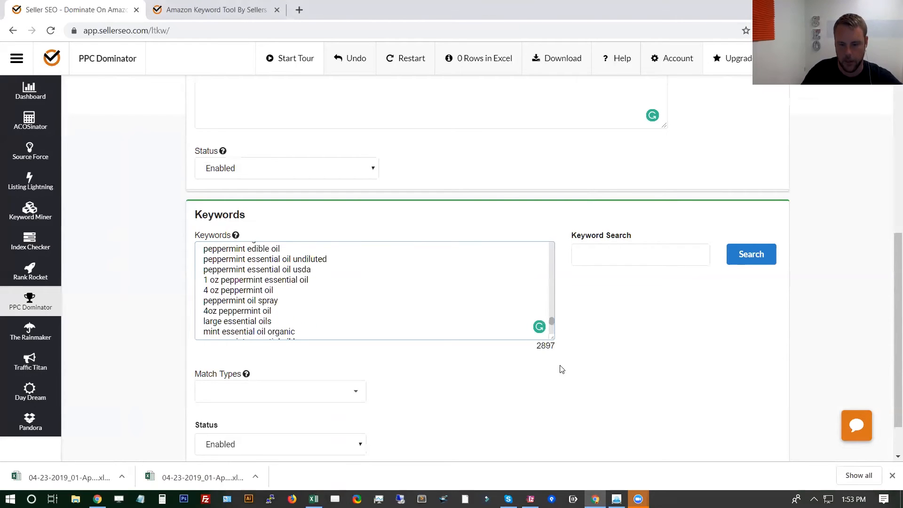
{"action": "right_click", "coordinate": [553, 323]}
{"action": "left_click", "coordinate": [299, 278]}
{"action": "scroll", "coordinate": [280, 291], "scroll_direction": "up", "scroll_amount": 5}
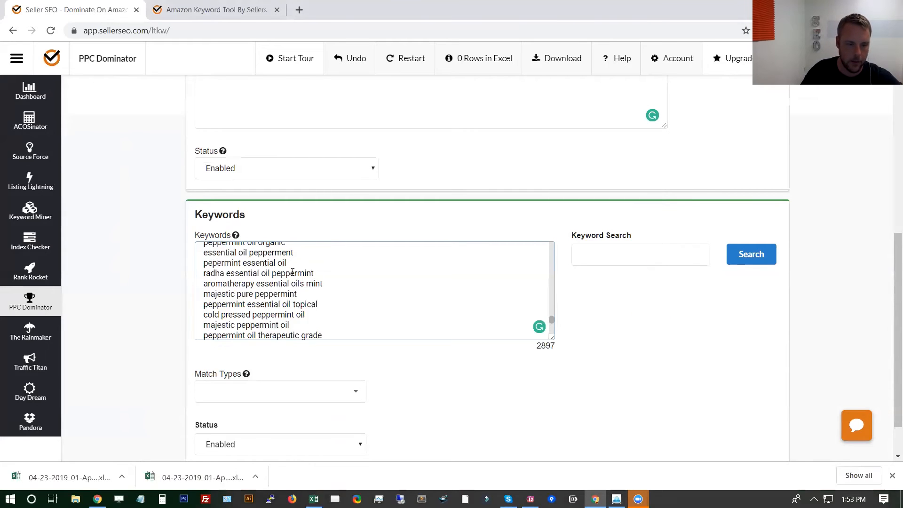
{"action": "scroll", "coordinate": [279, 292], "scroll_direction": "up", "scroll_amount": 10}
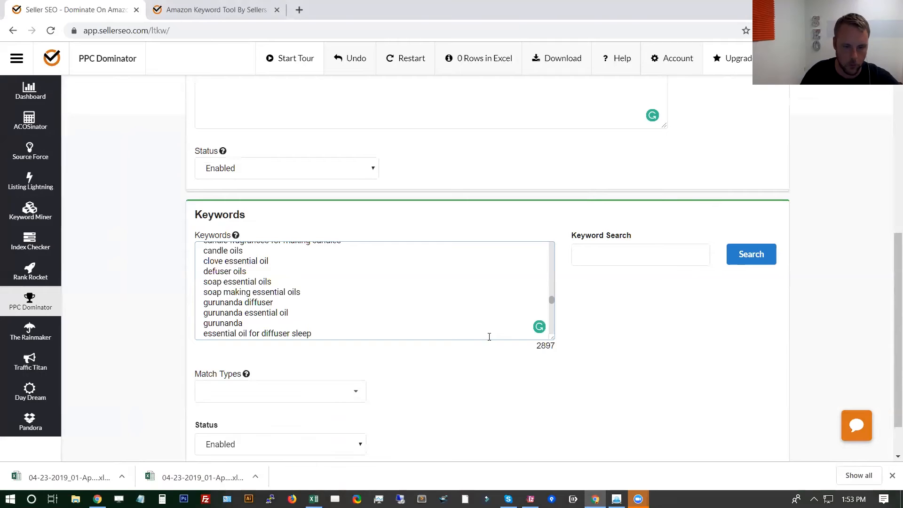
{"action": "scroll", "coordinate": [552, 302], "scroll_direction": "up", "scroll_amount": 15}
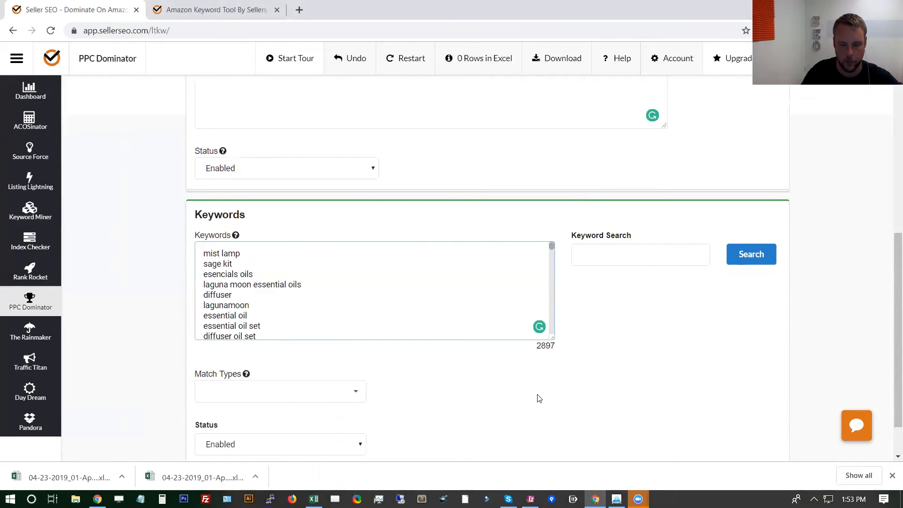
{"action": "scroll", "coordinate": [539, 402], "scroll_direction": "down", "scroll_amount": 1}
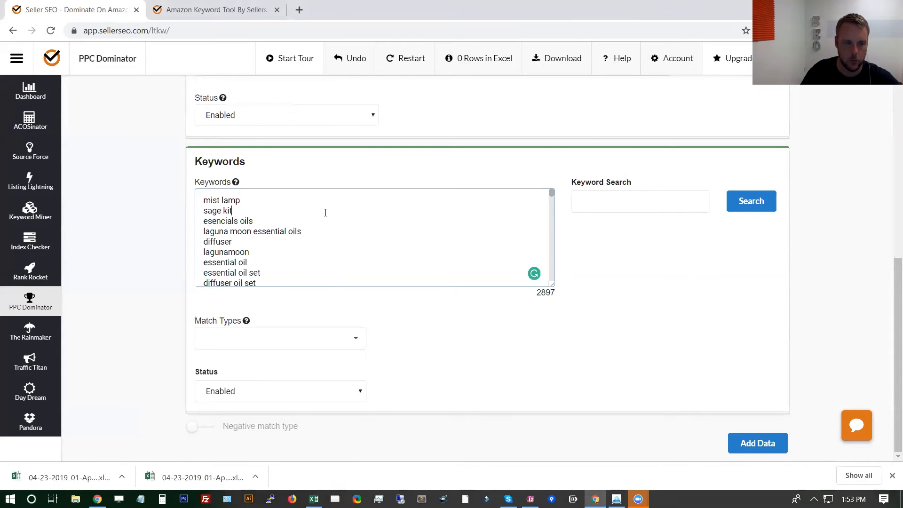
{"action": "scroll", "coordinate": [325, 243], "scroll_direction": "up", "scroll_amount": 1}
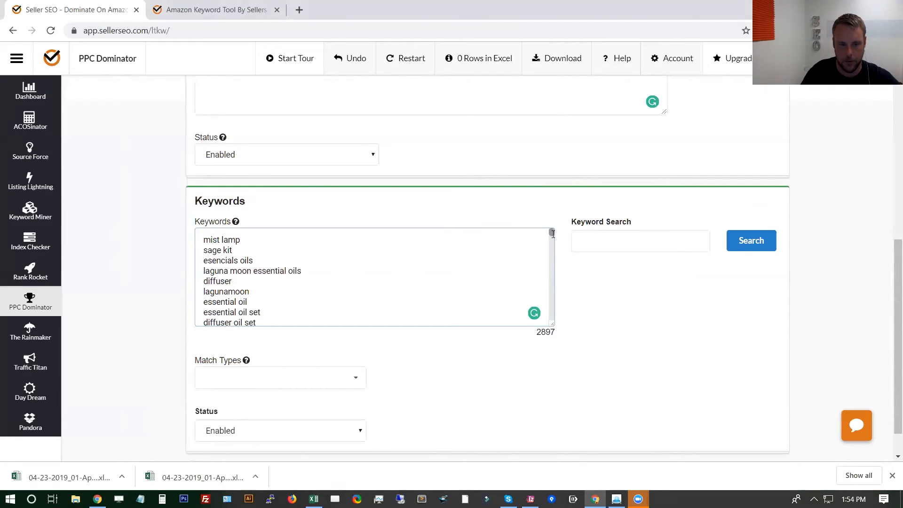
{"action": "left_click_drag", "start_coordinate": [550, 231], "coordinate": [574, 206]}
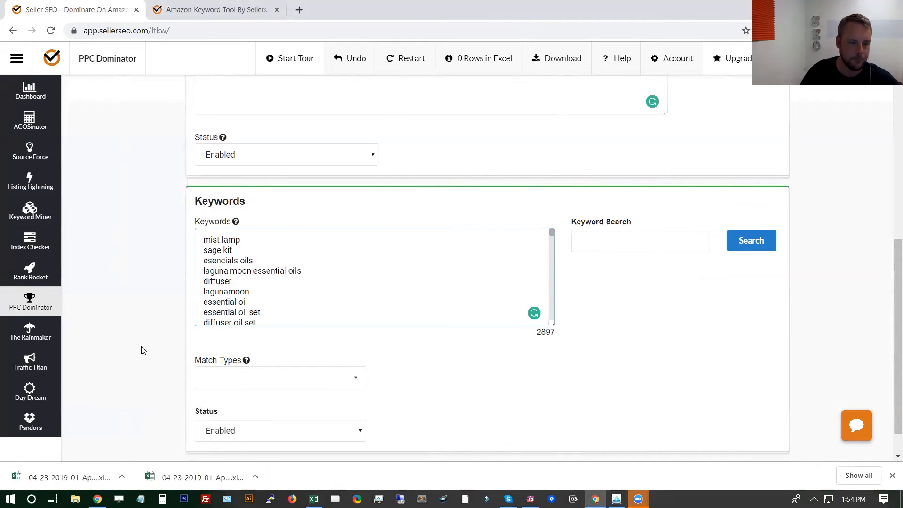
{"action": "scroll", "coordinate": [143, 351], "scroll_direction": "down", "scroll_amount": 1}
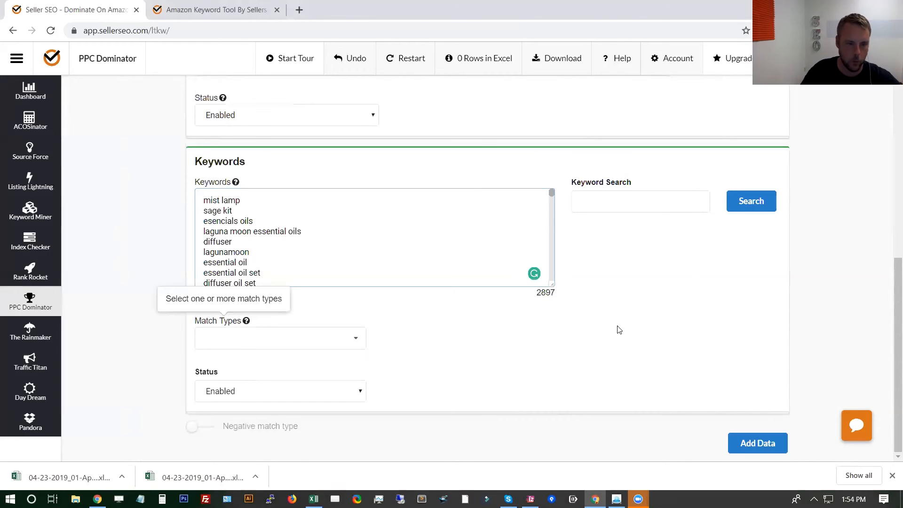
{"action": "scroll", "coordinate": [470, 200], "scroll_direction": "up", "scroll_amount": 10}
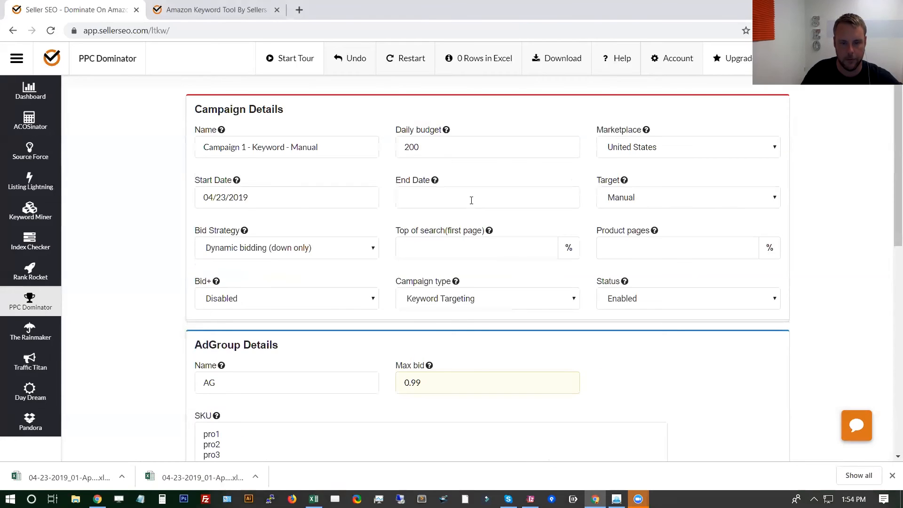
Step: Select the Broad, Phrase and Exact match types for the keywords
{"action": "scroll", "coordinate": [472, 200], "scroll_direction": "down", "scroll_amount": 10}
{"action": "left_click", "coordinate": [273, 337]}
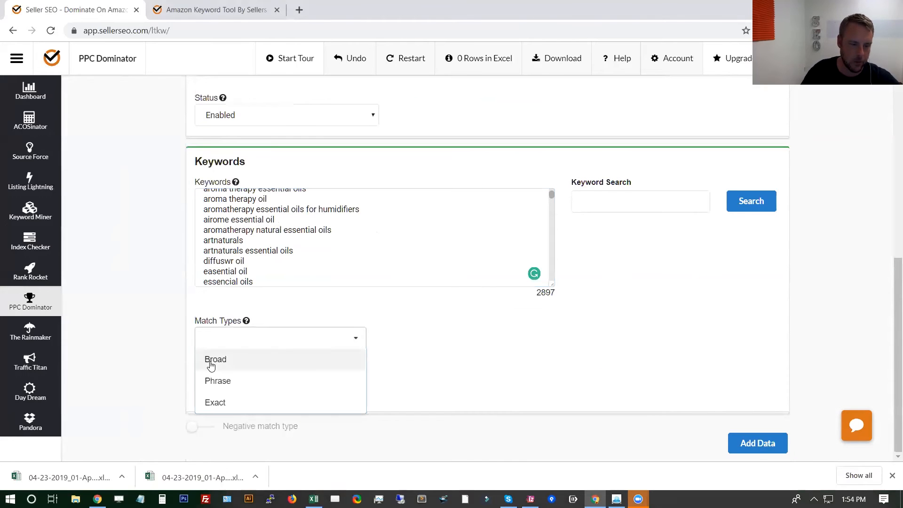
{"action": "left_click", "coordinate": [211, 360]}
{"action": "left_click", "coordinate": [210, 360]}
{"action": "left_click", "coordinate": [210, 361]}
Step: Set the broad bid for the keywords to 0.30
{"action": "left_click", "coordinate": [424, 341]}
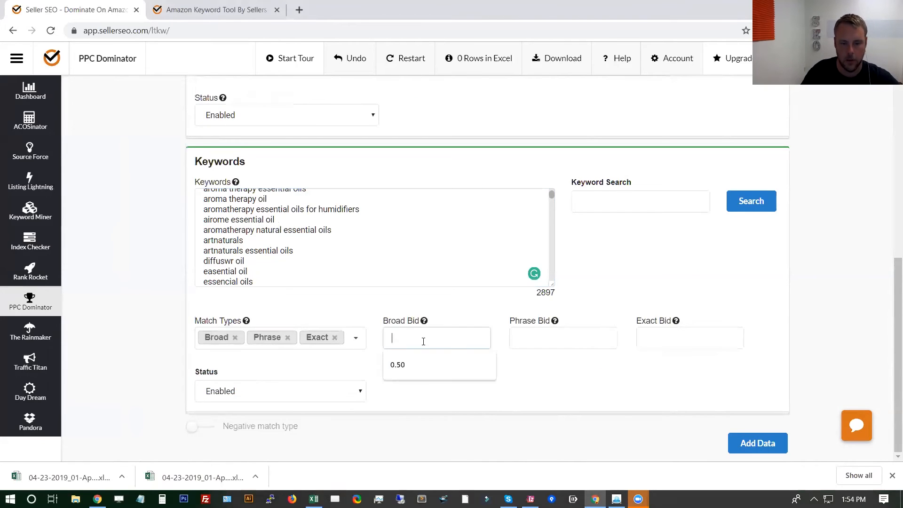
{"action": "type", "text": "0.50"}
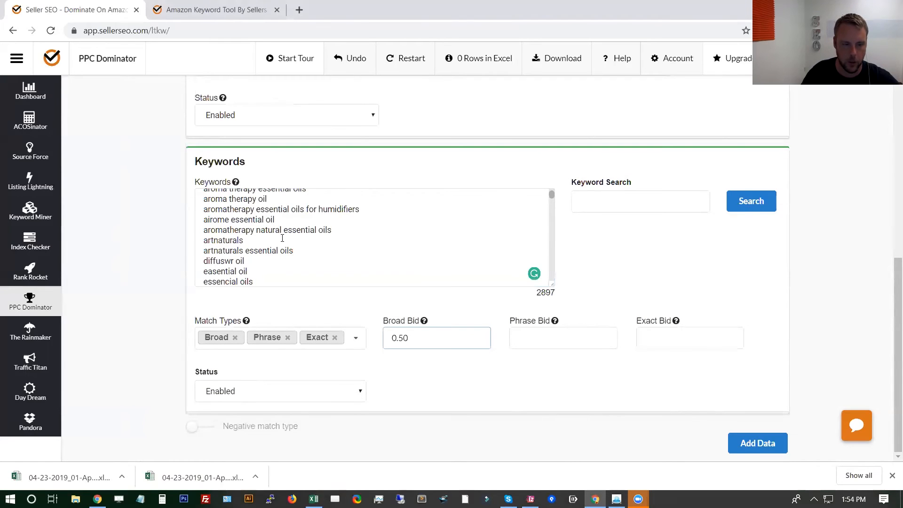
{"action": "scroll", "coordinate": [282, 238], "scroll_direction": "up", "scroll_amount": 10}
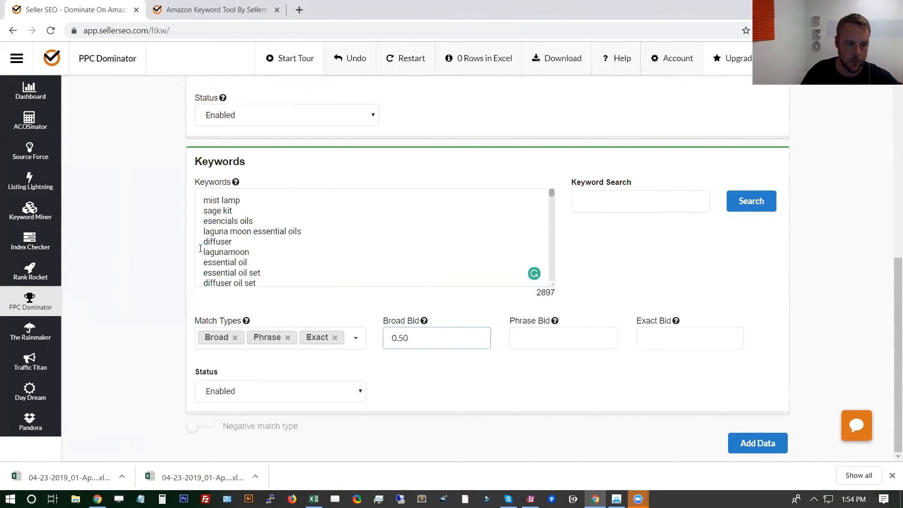
{"action": "double_click", "coordinate": [226, 241]}
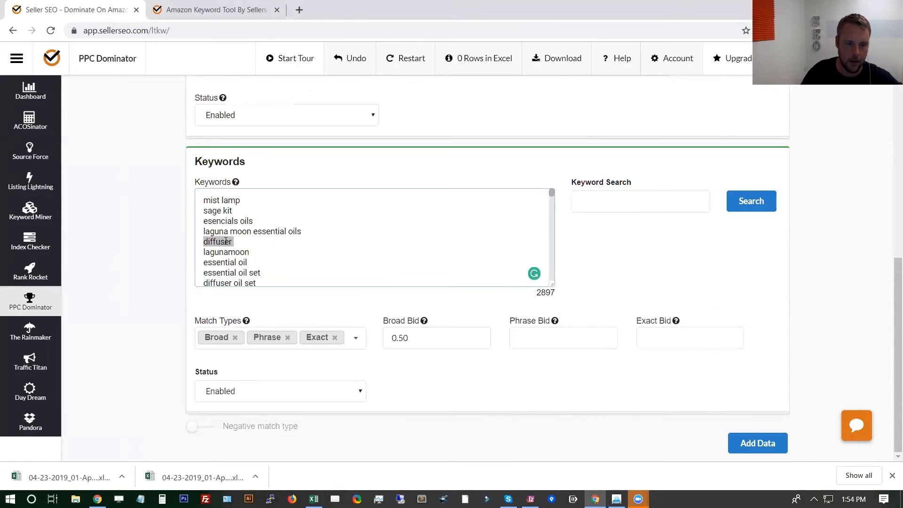
{"action": "left_click", "coordinate": [466, 338]}
{"action": "key", "text": "BackSpace"}
{"action": "key", "text": "BackSpace"}
Step: Set the phrase bid to 0.88 and the exact bid to 1.11
{"action": "left_click", "coordinate": [567, 336]}
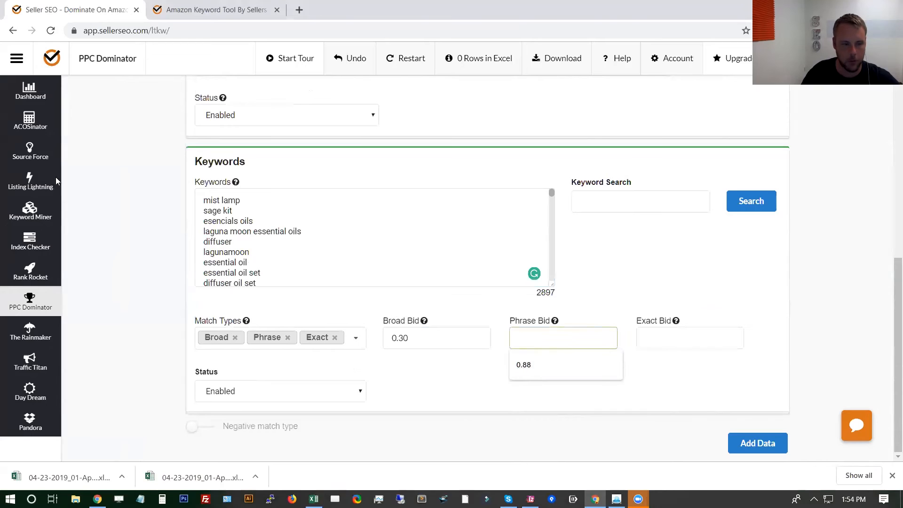
{"action": "scroll", "coordinate": [391, 237], "scroll_direction": "up", "scroll_amount": 5}
{"action": "scroll", "coordinate": [392, 239], "scroll_direction": "down", "scroll_amount": 5}
{"action": "left_click_drag", "start_coordinate": [552, 192], "coordinate": [560, 166]}
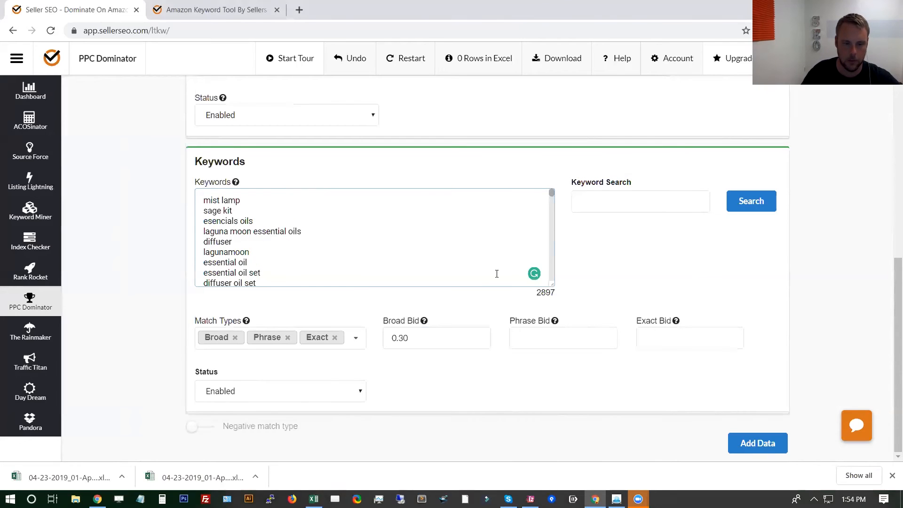
{"action": "left_click_drag", "start_coordinate": [552, 193], "coordinate": [566, 147]}
{"action": "left_click", "coordinate": [570, 338]}
{"action": "left_click", "coordinate": [408, 382]}
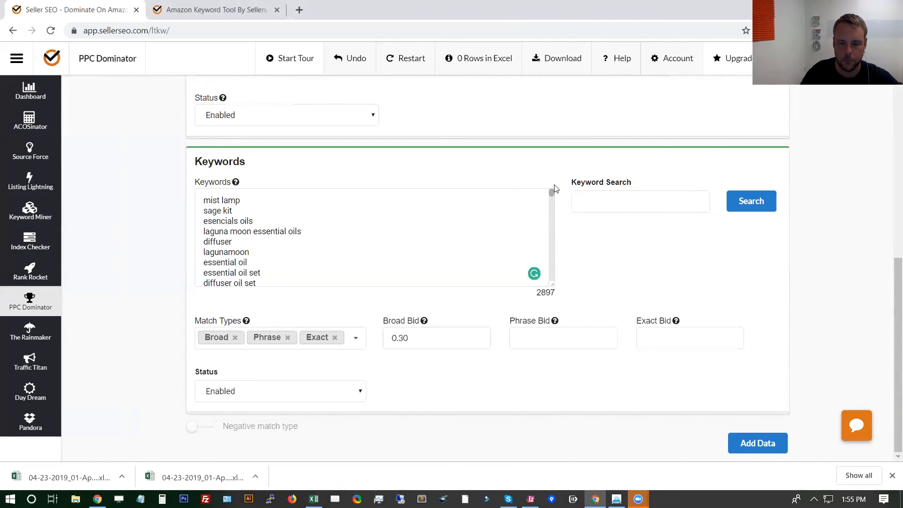
{"action": "left_click", "coordinate": [518, 346]}
{"action": "left_click", "coordinate": [547, 365]}
{"action": "left_click", "coordinate": [676, 344]}
{"action": "left_click", "coordinate": [673, 365]}
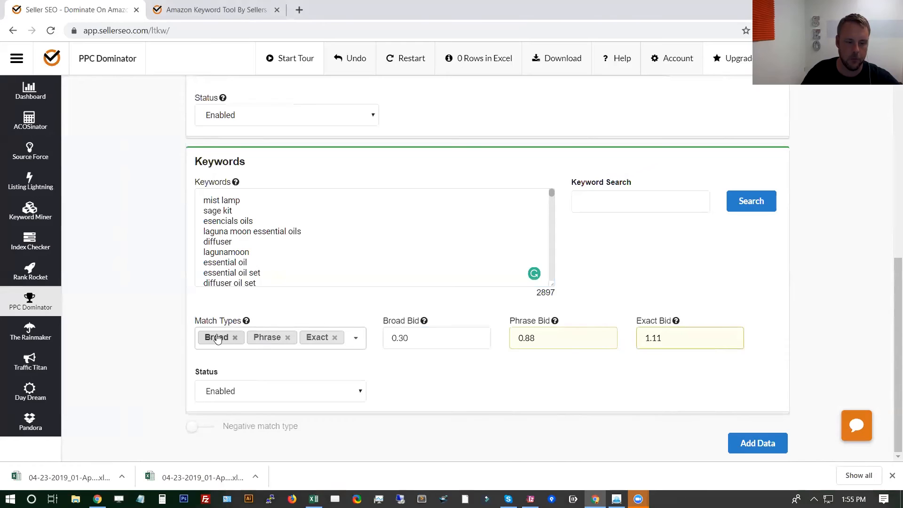
Step: Review the campaign details, ad group SKUs, keyword list and the bids for each match type
{"action": "scroll", "coordinate": [566, 303], "scroll_direction": "up", "scroll_amount": 10}
{"action": "scroll", "coordinate": [566, 304], "scroll_direction": "down", "scroll_amount": 10}
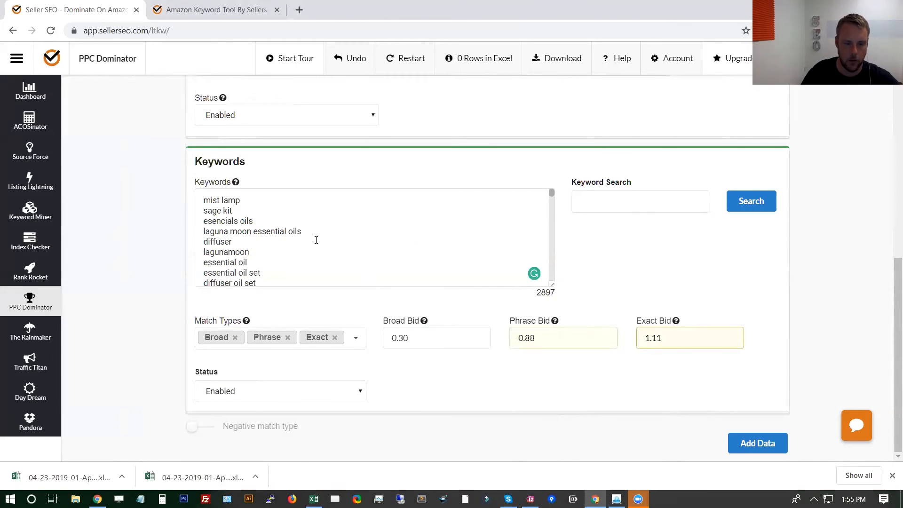
{"action": "left_click", "coordinate": [416, 338]}
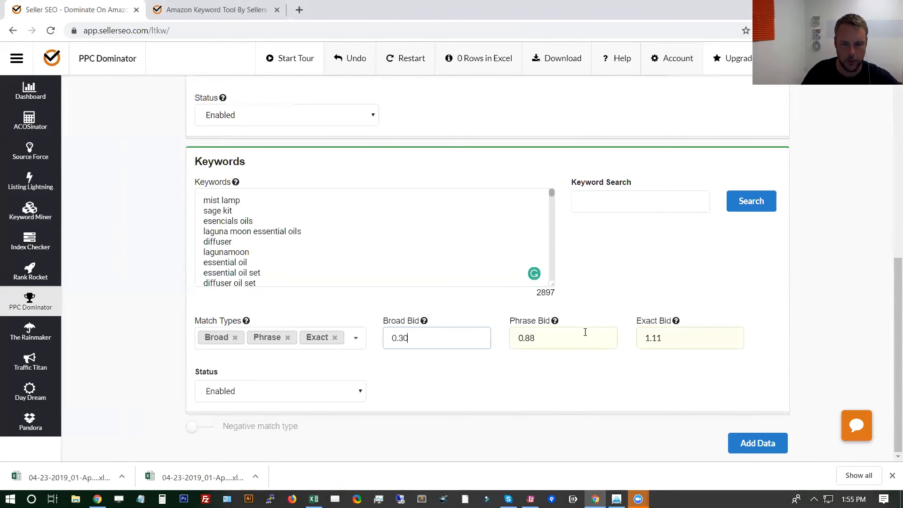
{"action": "left_click", "coordinate": [562, 347]}
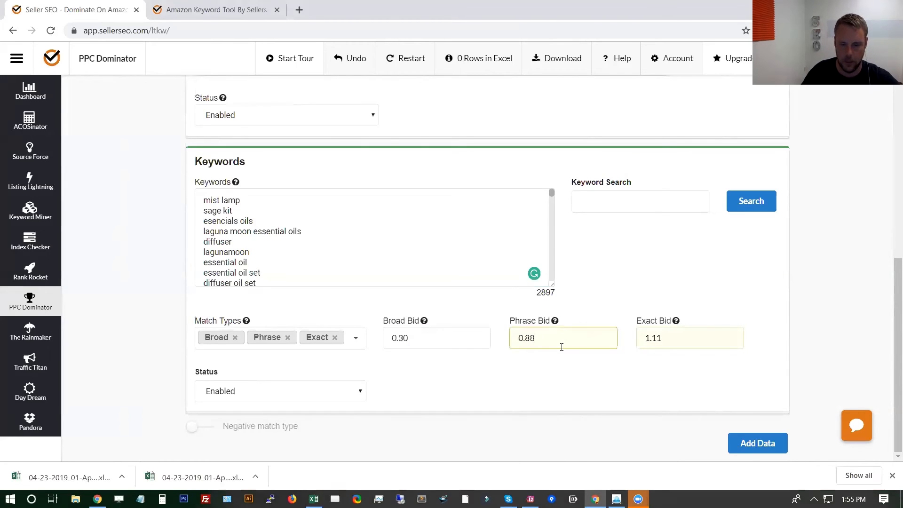
{"action": "scroll", "coordinate": [288, 268], "scroll_direction": "down", "scroll_amount": 5}
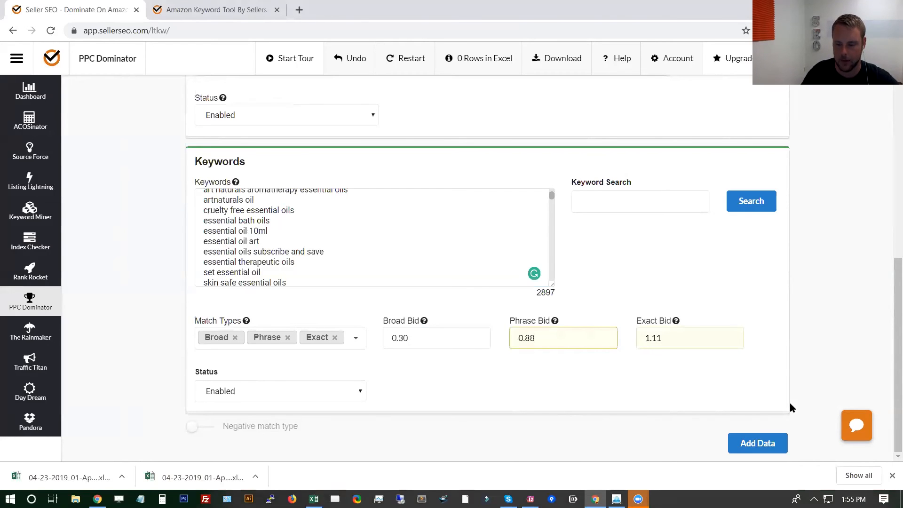
{"action": "scroll", "coordinate": [709, 375], "scroll_direction": "up", "scroll_amount": 8}
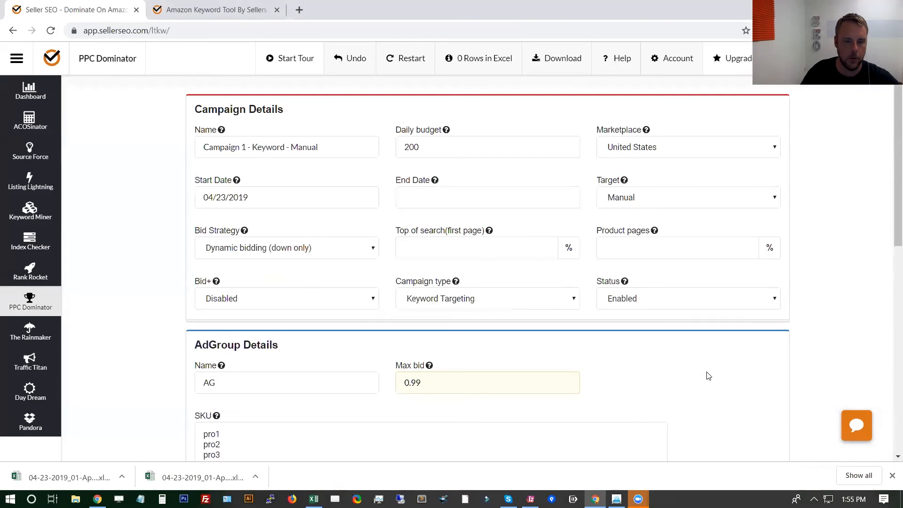
{"action": "scroll", "coordinate": [709, 375], "scroll_direction": "down", "scroll_amount": 9}
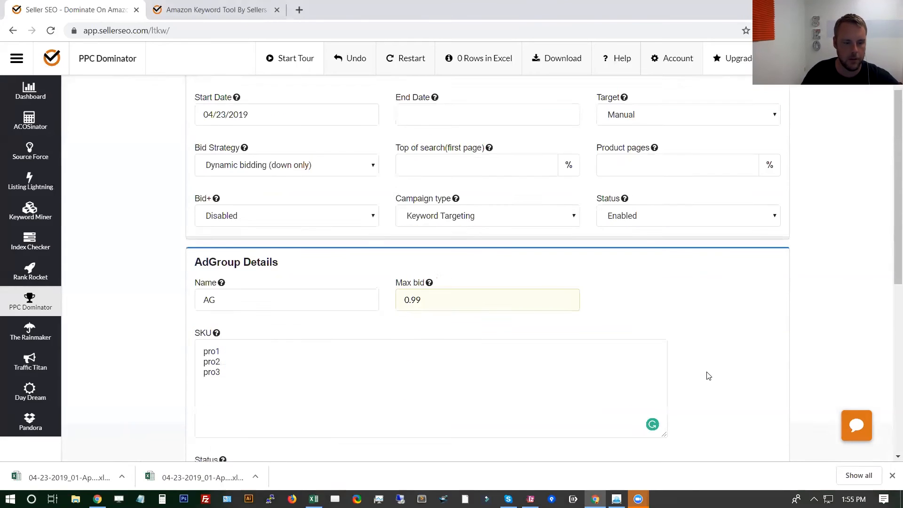
{"action": "scroll", "coordinate": [709, 375], "scroll_direction": "up", "scroll_amount": 4}
{"action": "scroll", "coordinate": [709, 375], "scroll_direction": "down", "scroll_amount": 4}
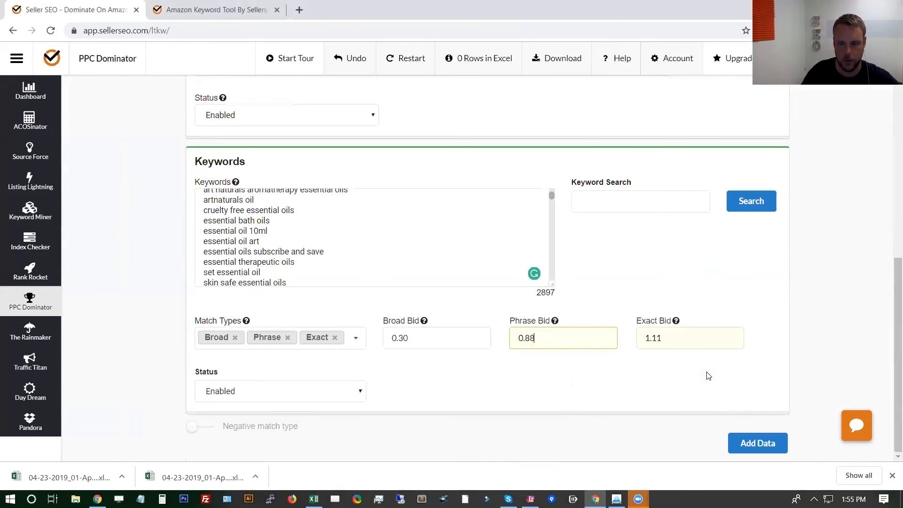
{"action": "scroll", "coordinate": [662, 339], "scroll_direction": "up", "scroll_amount": 5}
{"action": "scroll", "coordinate": [661, 340], "scroll_direction": "up", "scroll_amount": 5}
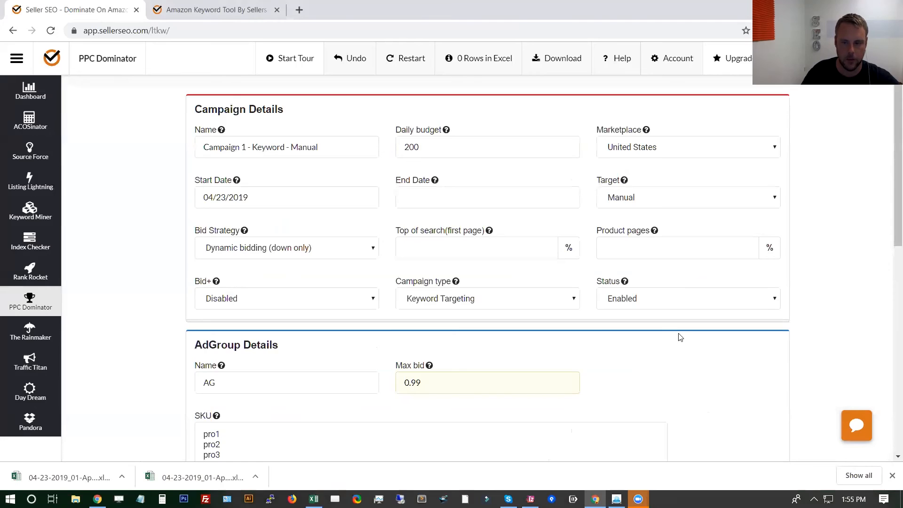
{"action": "scroll", "coordinate": [820, 304], "scroll_direction": "down", "scroll_amount": 9}
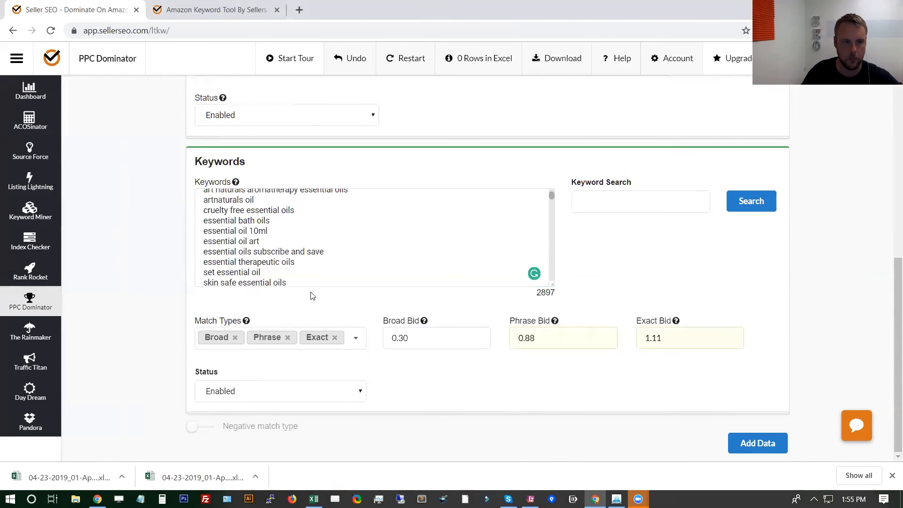
{"action": "scroll", "coordinate": [312, 296], "scroll_direction": "up", "scroll_amount": 5}
{"action": "scroll", "coordinate": [288, 299], "scroll_direction": "down", "scroll_amount": 10}
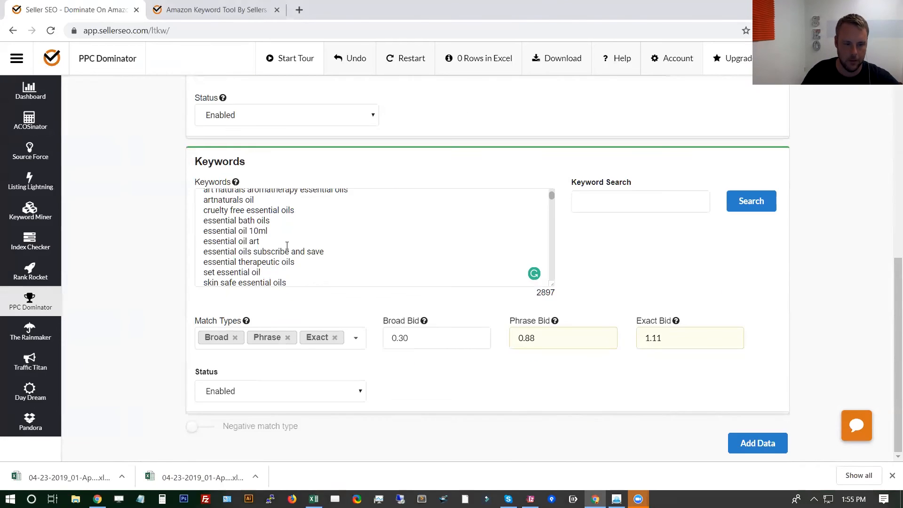
{"action": "scroll", "coordinate": [288, 244], "scroll_direction": "down", "scroll_amount": 5}
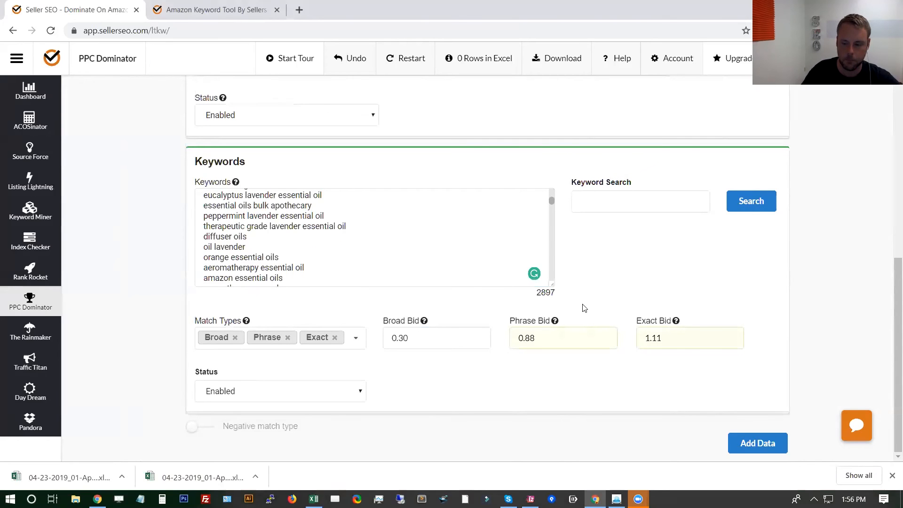
Step: Add the completed campaign, ad group and keyword data to the bulk file and download it
{"action": "left_click", "coordinate": [778, 447]}
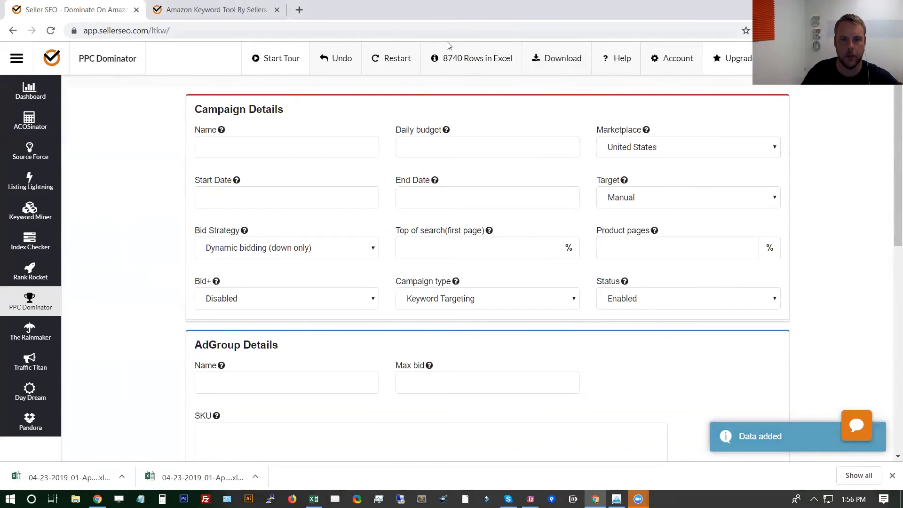
{"action": "left_click", "coordinate": [566, 68]}
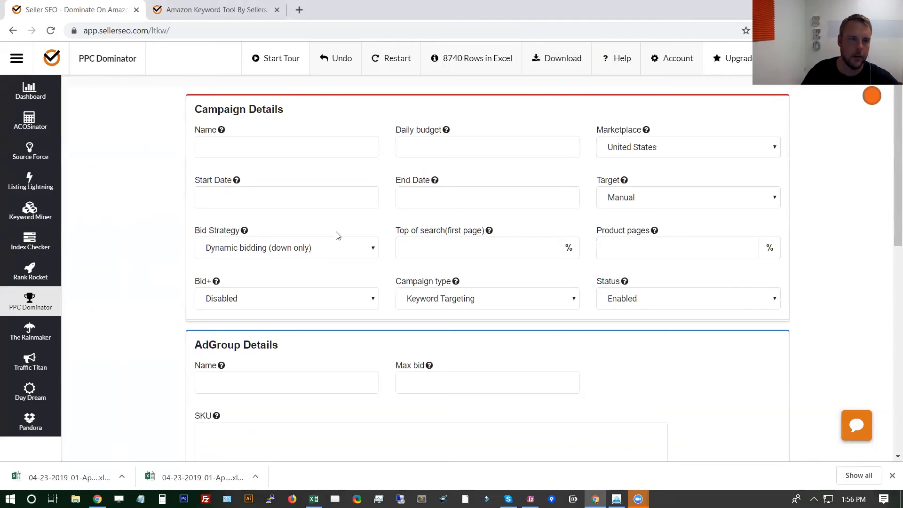
Step: Open the downloaded campaign spreadsheet in Excel and widen the Ad Group Name column
{"action": "scroll", "coordinate": [521, 338], "scroll_direction": "down", "scroll_amount": 8}
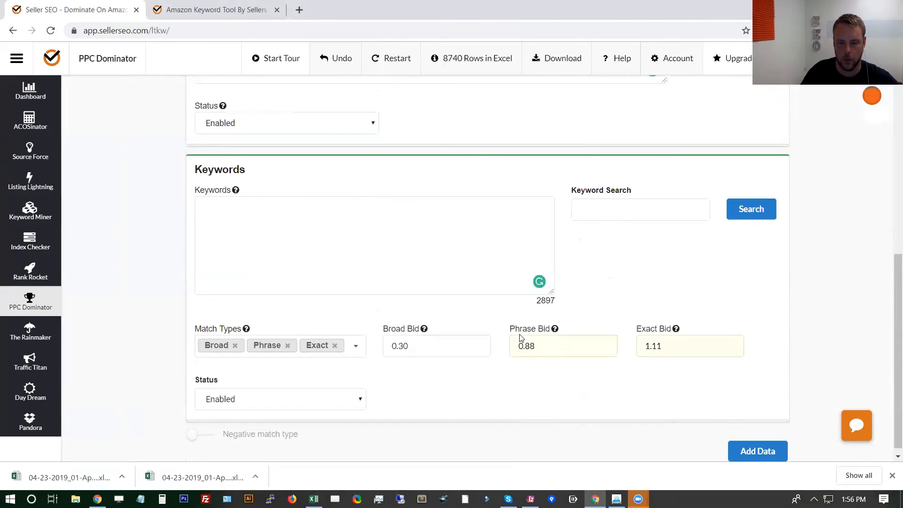
{"action": "left_click", "coordinate": [50, 473]}
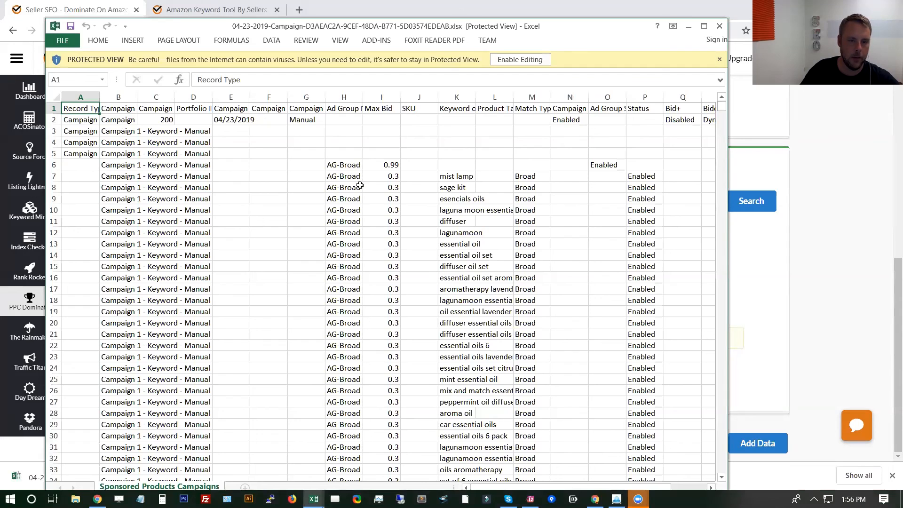
{"action": "left_click_drag", "start_coordinate": [363, 97], "coordinate": [408, 96]}
Step: Examine the keyword rows for how ad groups, match types and max bids are split across the broad and phrase sections
{"action": "scroll", "coordinate": [407, 230], "scroll_direction": "down", "scroll_amount": 20}
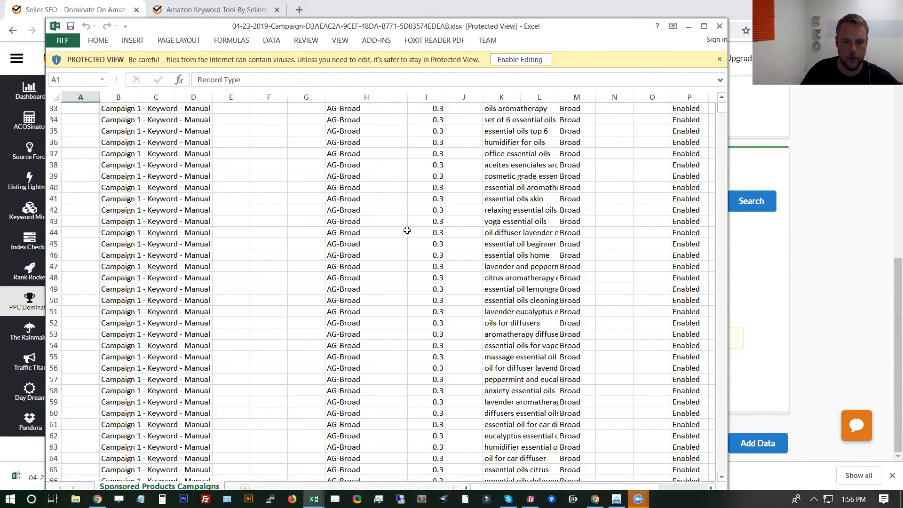
{"action": "scroll", "coordinate": [407, 230], "scroll_direction": "down", "scroll_amount": 20}
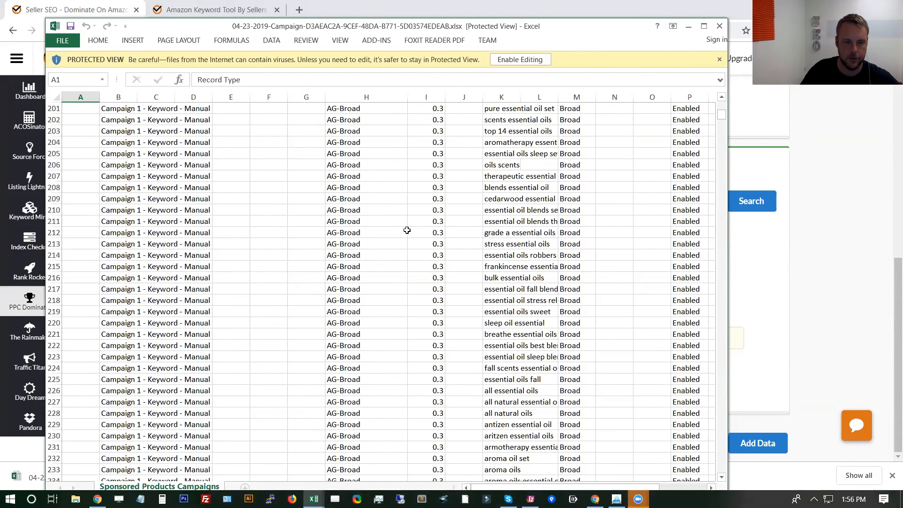
{"action": "scroll", "coordinate": [408, 218], "scroll_direction": "down", "scroll_amount": 20}
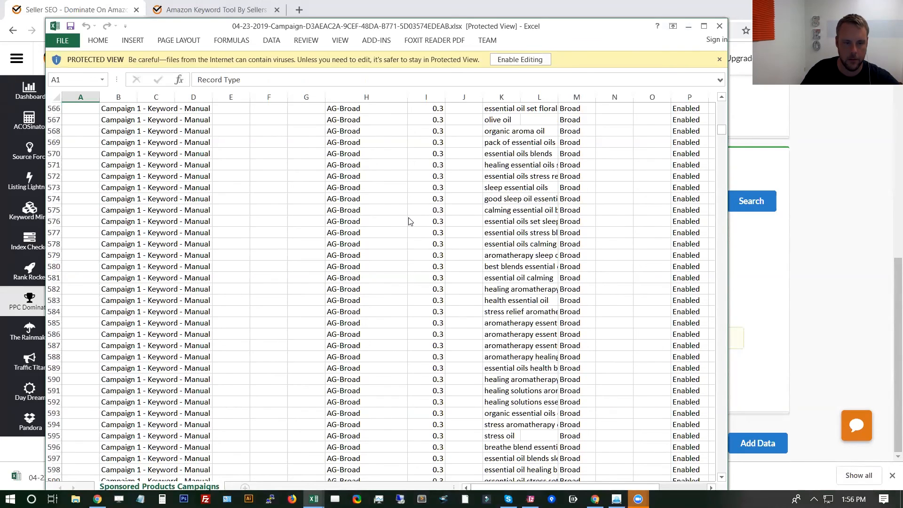
{"action": "scroll", "coordinate": [409, 222], "scroll_direction": "down", "scroll_amount": 20}
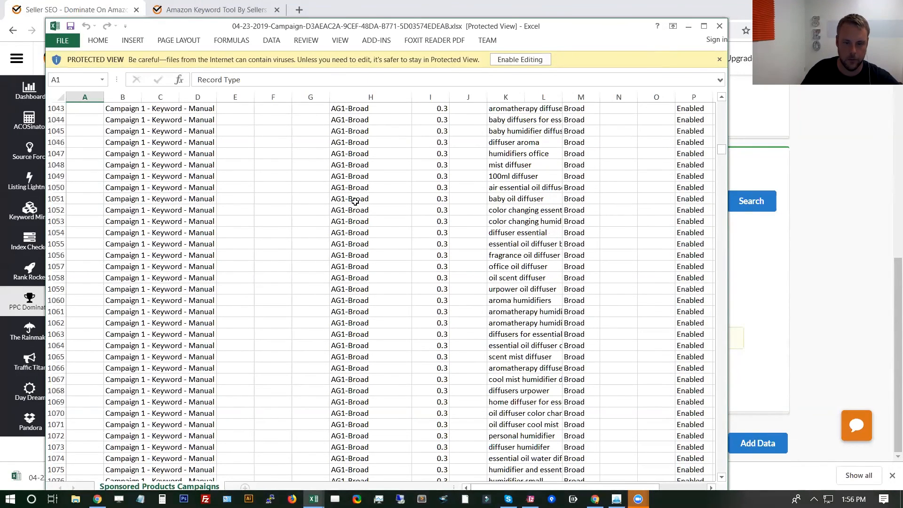
{"action": "scroll", "coordinate": [355, 201], "scroll_direction": "down", "scroll_amount": 20}
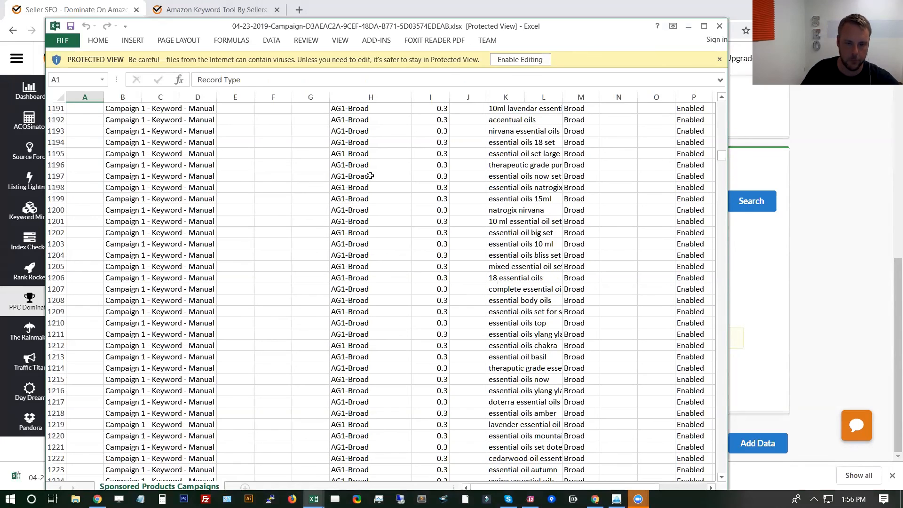
{"action": "scroll", "coordinate": [370, 176], "scroll_direction": "down", "scroll_amount": 20}
{"action": "scroll", "coordinate": [376, 256], "scroll_direction": "down", "scroll_amount": 20}
{"action": "scroll", "coordinate": [376, 257], "scroll_direction": "down", "scroll_amount": 15}
{"action": "left_click_drag", "start_coordinate": [721, 184], "coordinate": [721, 214]}
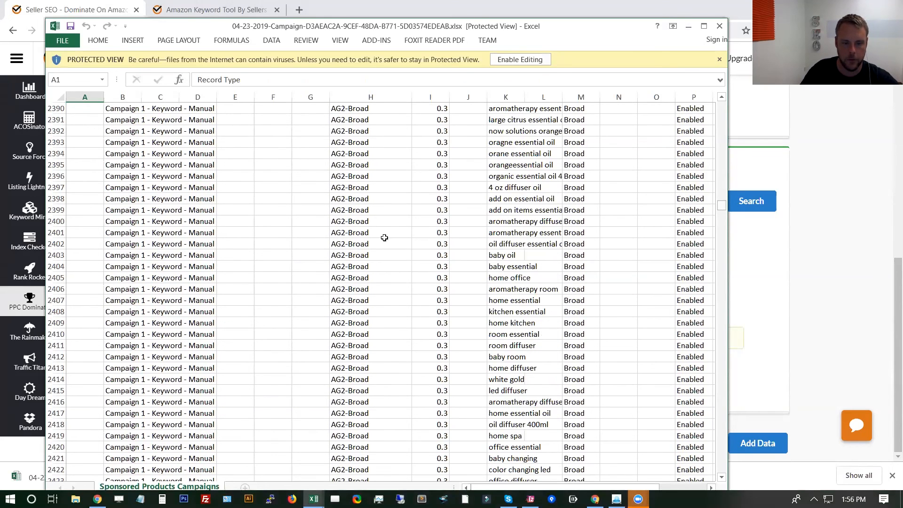
{"action": "scroll", "coordinate": [422, 318], "scroll_direction": "down", "scroll_amount": 20}
{"action": "scroll", "coordinate": [422, 317], "scroll_direction": "down", "scroll_amount": 20}
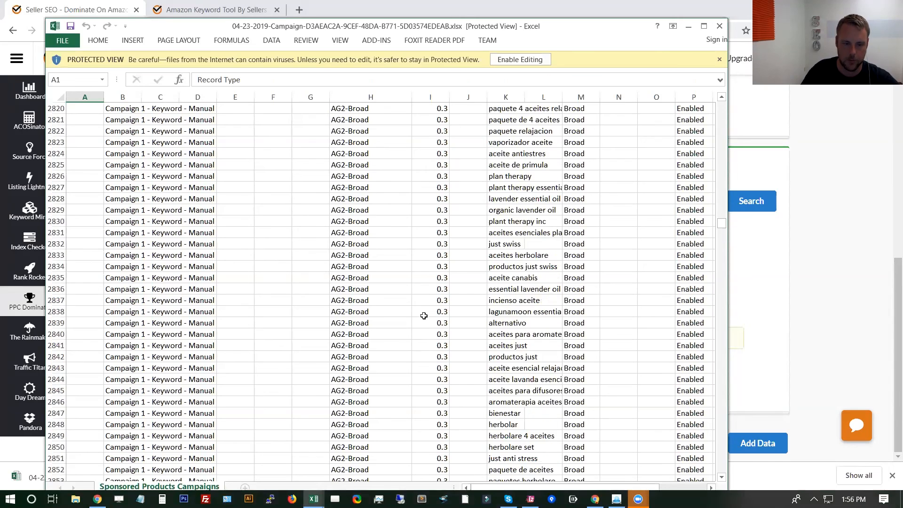
{"action": "scroll", "coordinate": [424, 316], "scroll_direction": "down", "scroll_amount": 20}
{"action": "scroll", "coordinate": [437, 244], "scroll_direction": "down", "scroll_amount": 20}
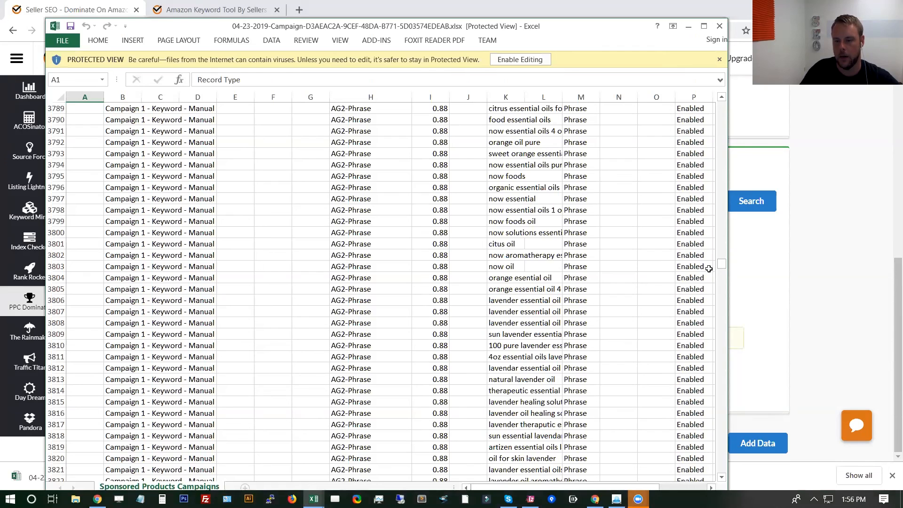
Step: Maximize the campaign spreadsheet and review its campaign settings, column headings and first broad keyword rows
{"action": "left_click_drag", "start_coordinate": [720, 264], "coordinate": [719, 97]}
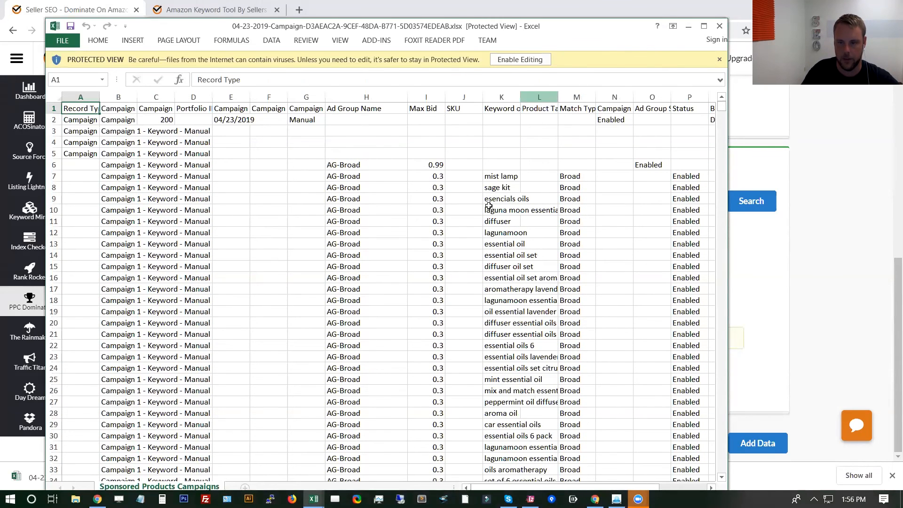
{"action": "key", "text": "super+Up"}
{"action": "scroll", "coordinate": [667, 330], "scroll_direction": "down", "scroll_amount": 20}
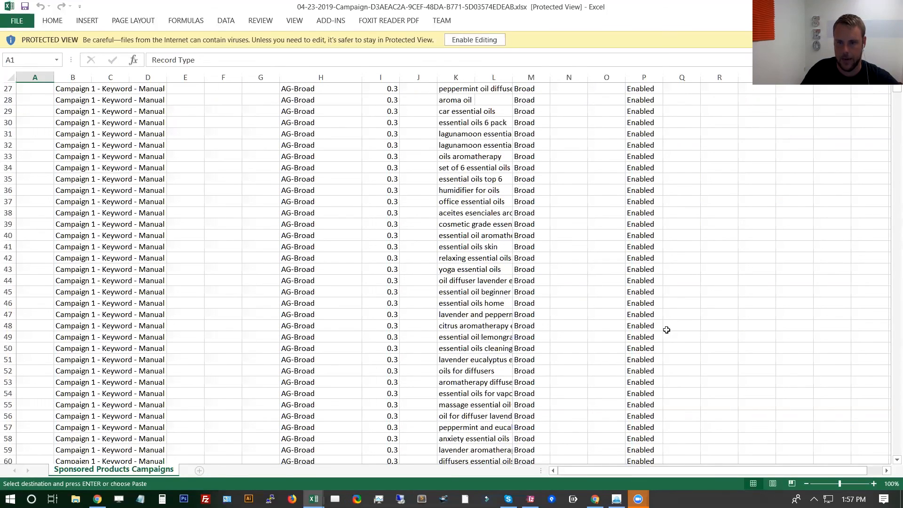
{"action": "scroll", "coordinate": [667, 330], "scroll_direction": "down", "scroll_amount": 20}
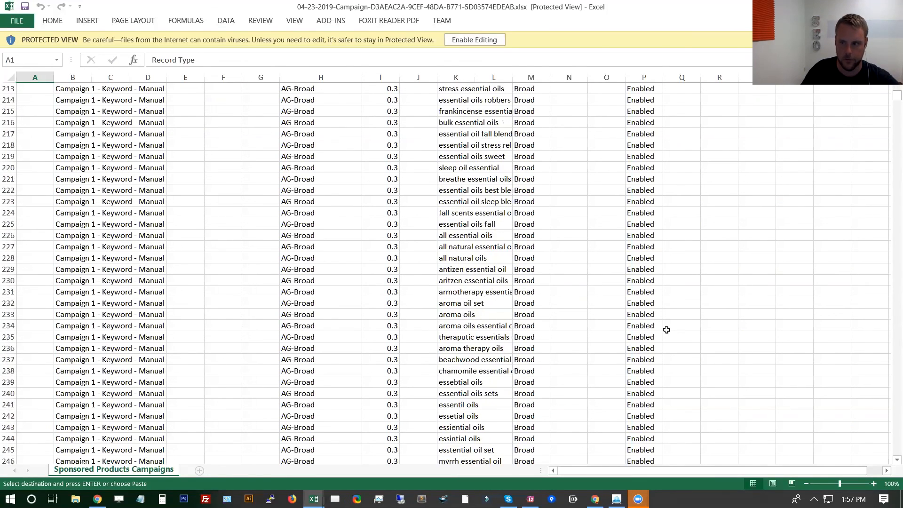
{"action": "scroll", "coordinate": [666, 329], "scroll_direction": "up", "scroll_amount": 20}
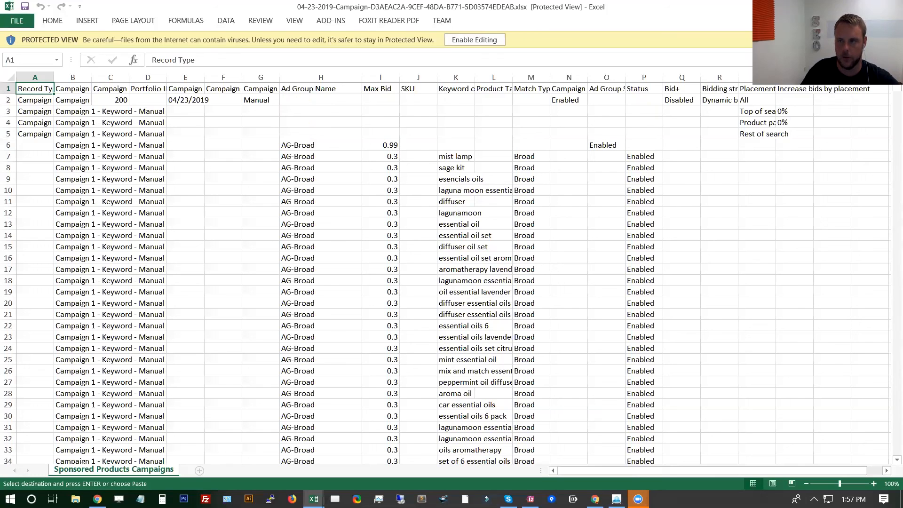
Step: Close the campaign spreadsheet and switch back to PPC Dominator in the browser
{"action": "left_click", "coordinate": [894, 7]}
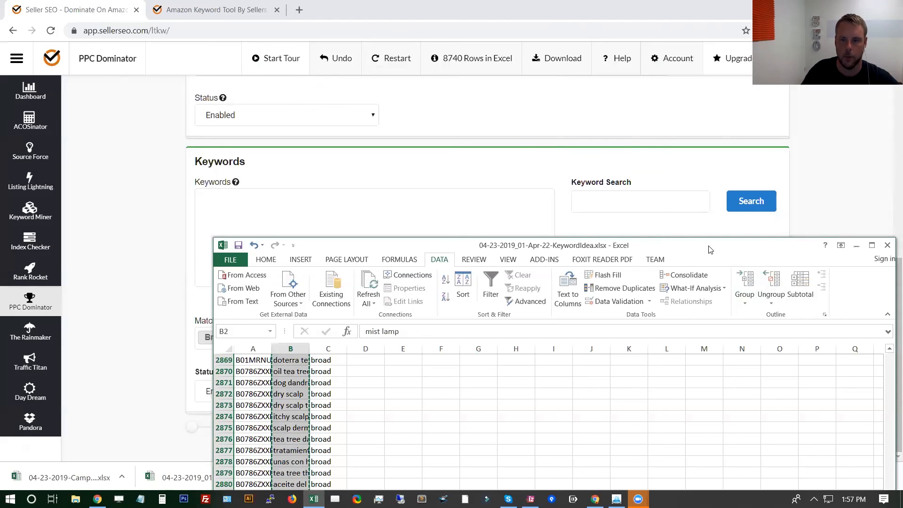
{"action": "left_click", "coordinate": [692, 133]}
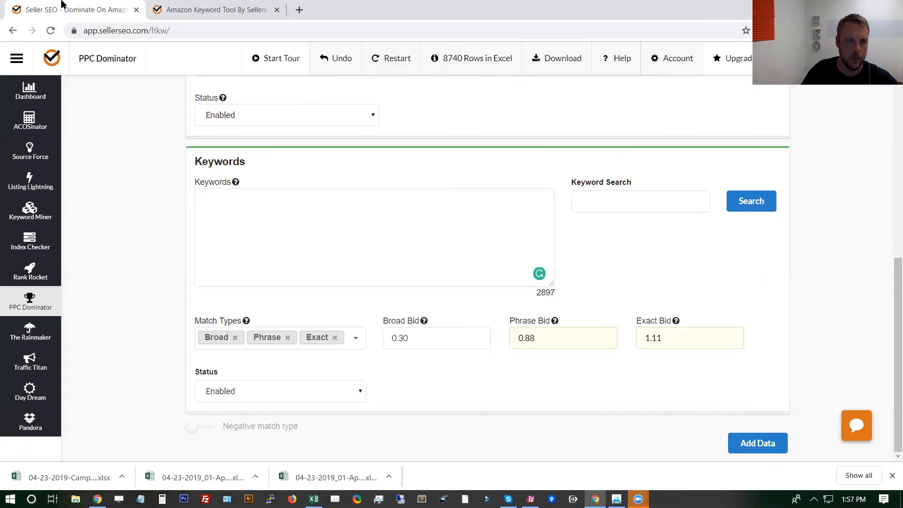